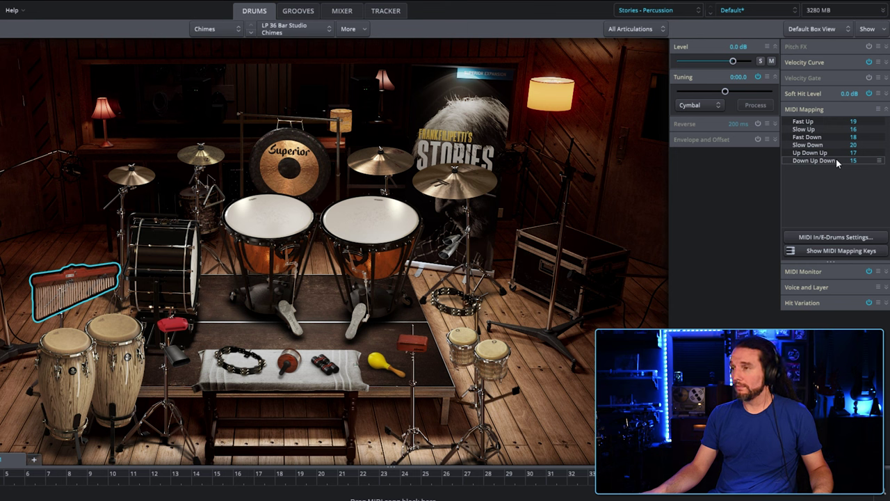
Step: Swap the chimes for the LP 36 Bar Concert Chimes and audition their Slow Up articulation
right_click(87, 291)
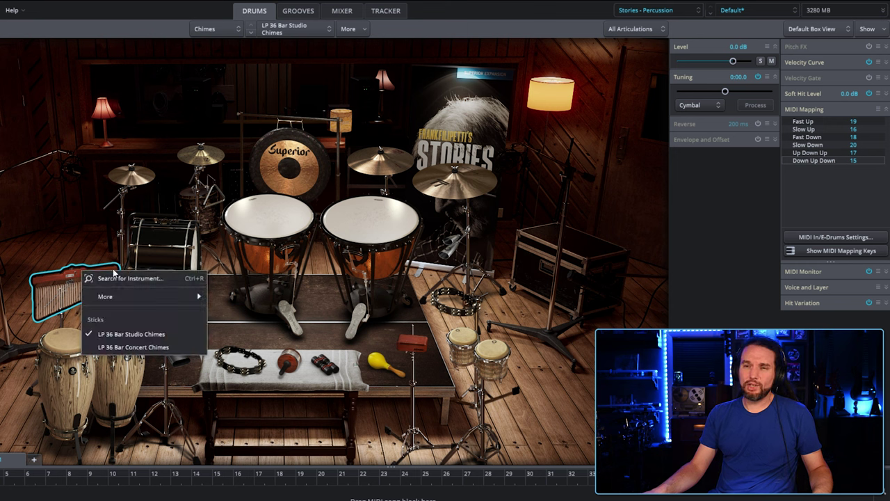
left_click(151, 349)
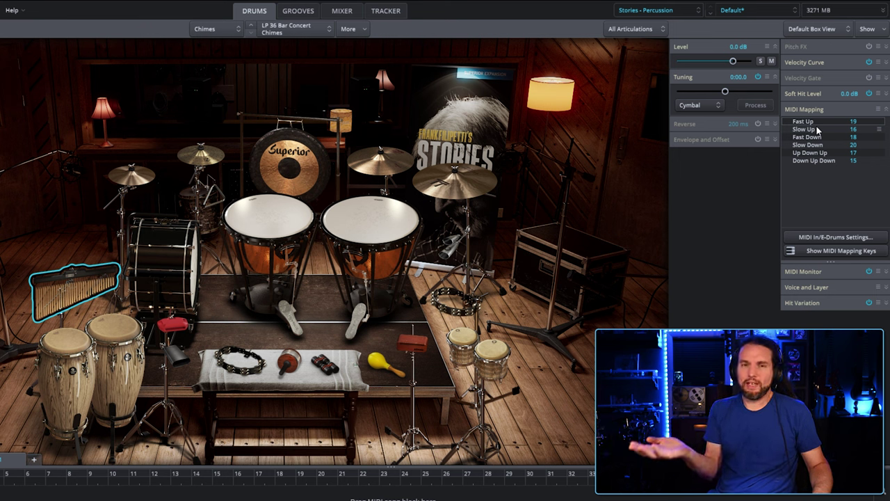
left_click(821, 129)
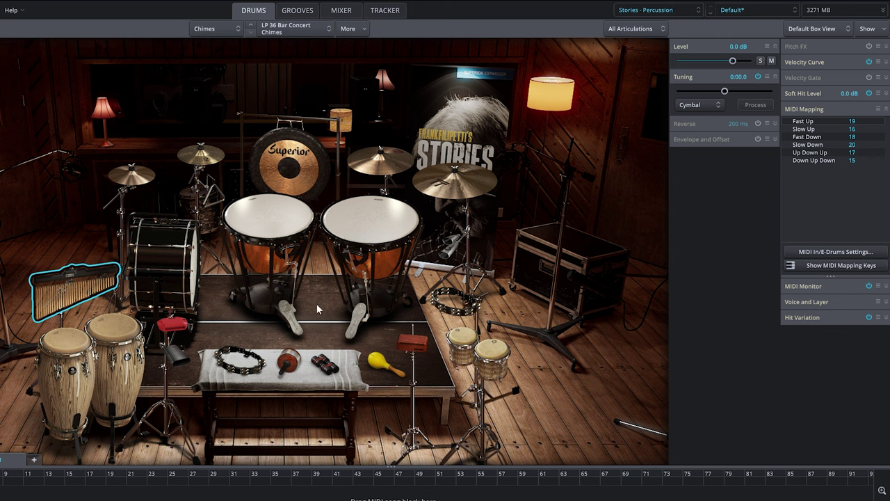
Step: Switch the concert bass drum to the Felt Mallet version of the 20x36" Ludwig Concert Bass Drum and audition it
left_click(163, 258)
right_click(162, 259)
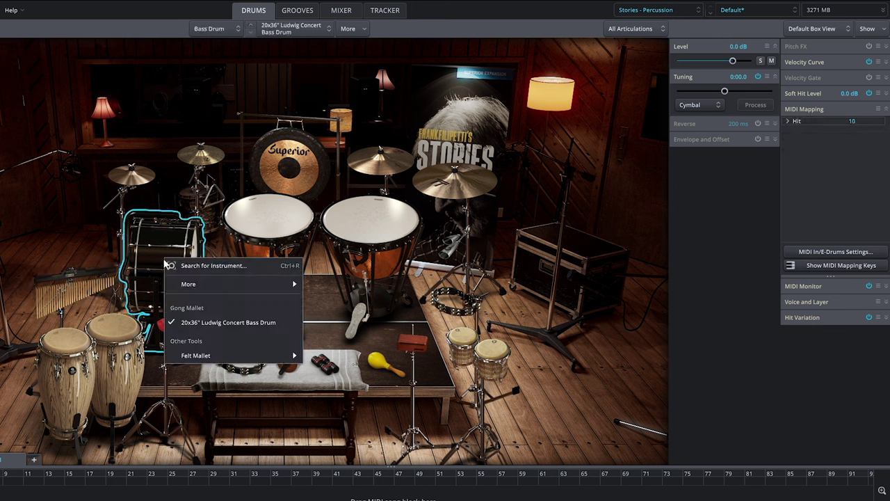
mouse_move(209, 358)
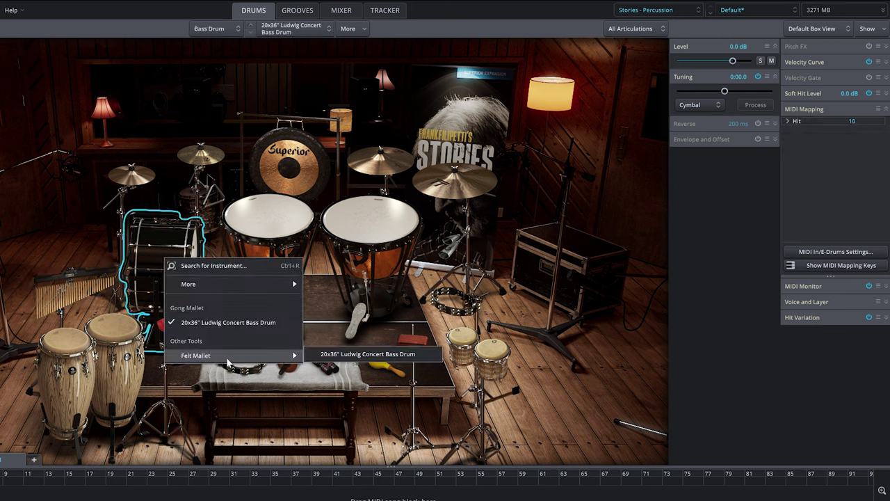
left_click(338, 357)
left_click(167, 261)
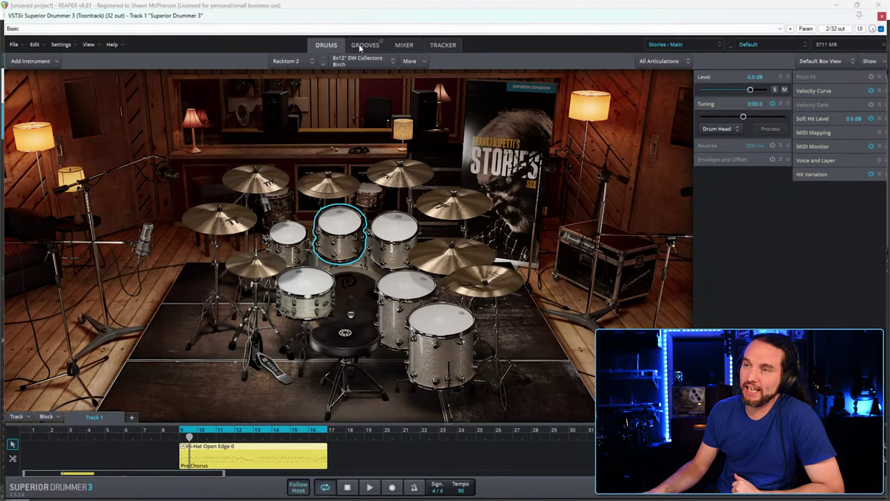
Step: Look through the Stories groove library's kit and percussion folders from the Main Studio kits down to Future Hit Maracas
left_click(358, 44)
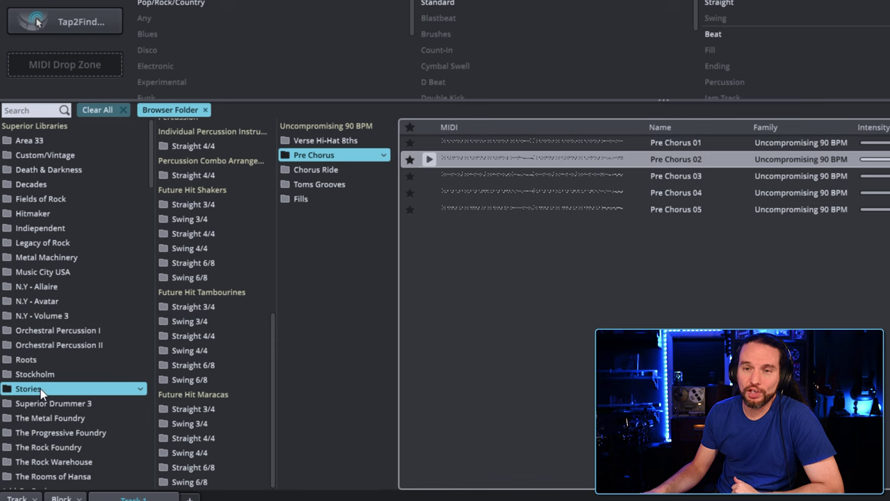
left_click_drag(270, 334, 244, 144)
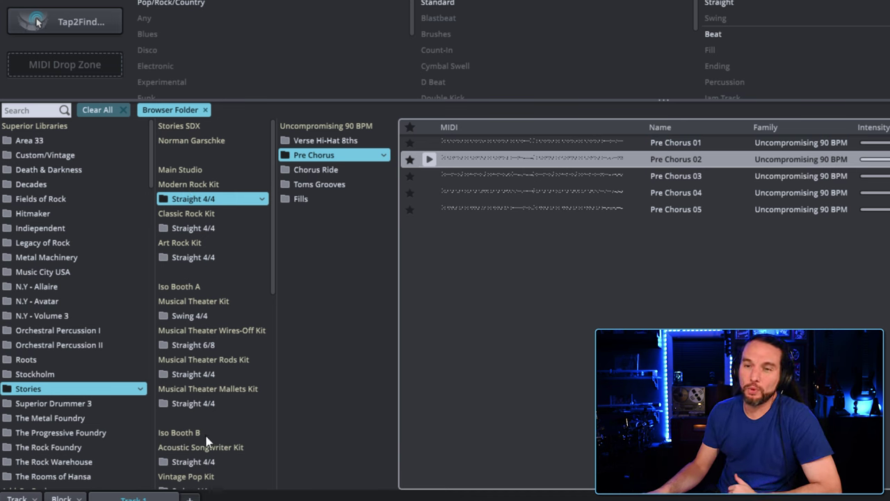
left_click_drag(271, 275, 241, 453)
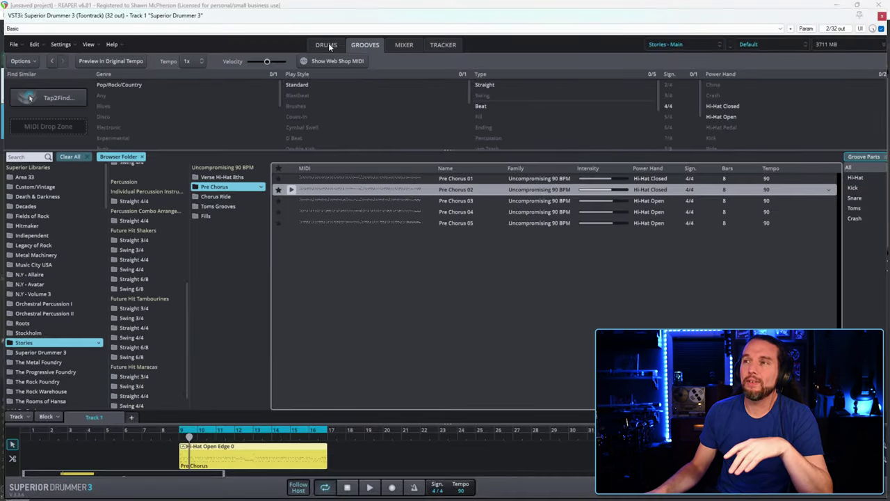
Step: Start playback from the main kit's drum view and switch to the Superior Drummer 3 instance on track 2 in REAPER
left_click(326, 44)
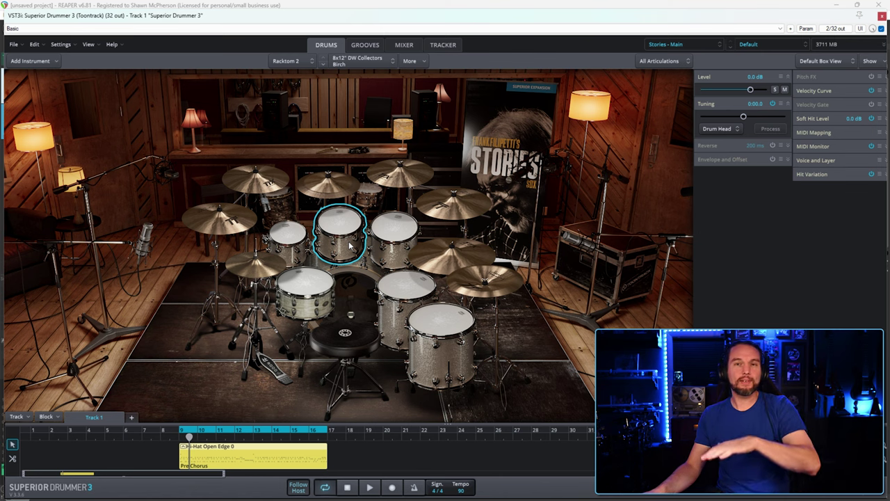
key("space")
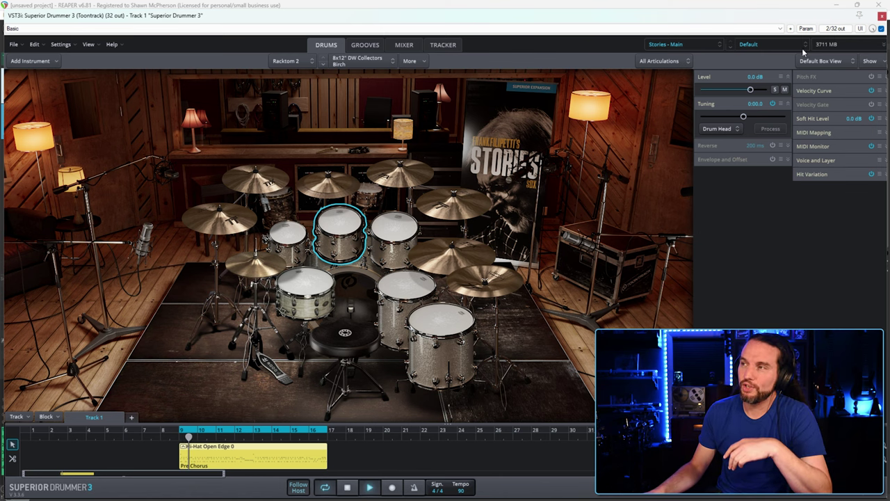
left_click(882, 15)
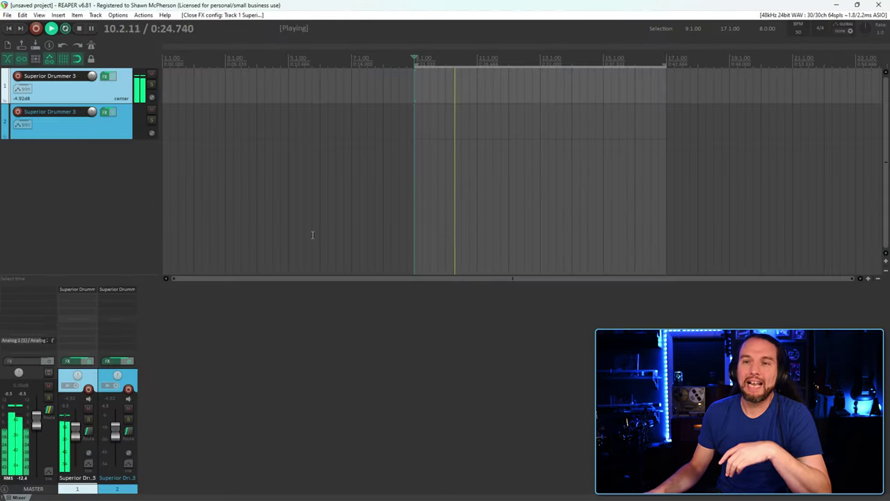
left_click(122, 290)
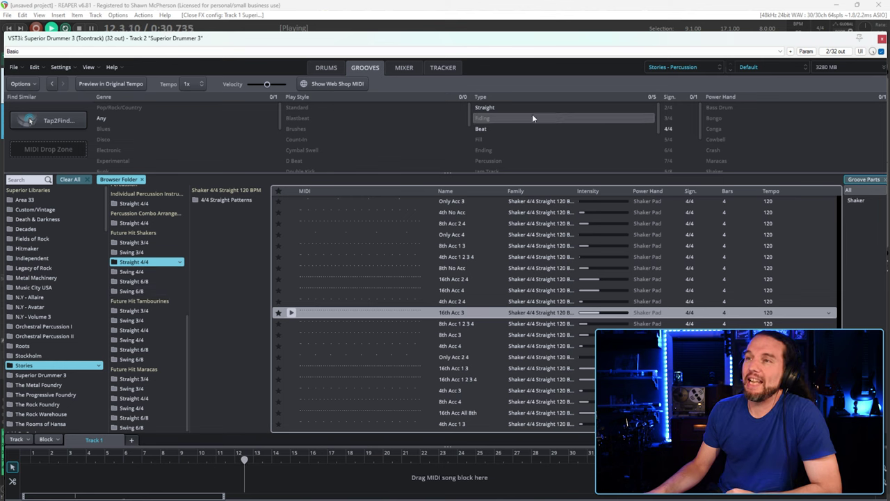
Step: Show the Stories percussion kit and audition Timpani 1 and the gong
left_click(324, 67)
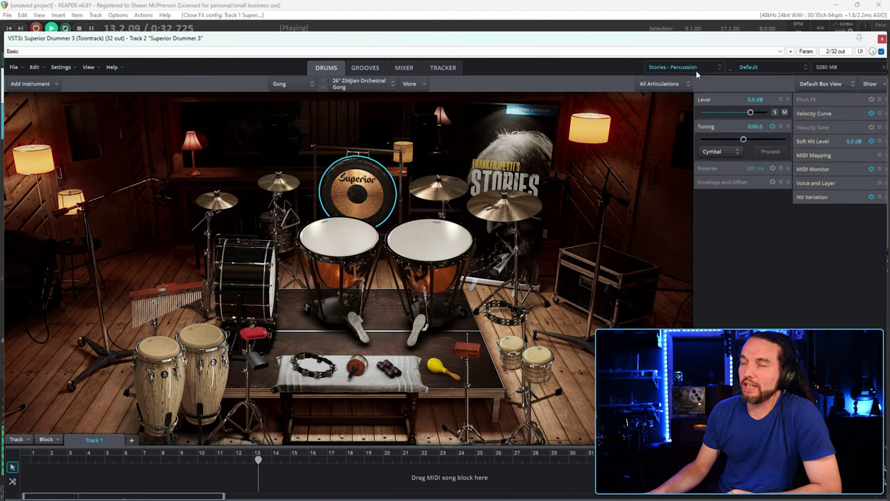
left_click(334, 245)
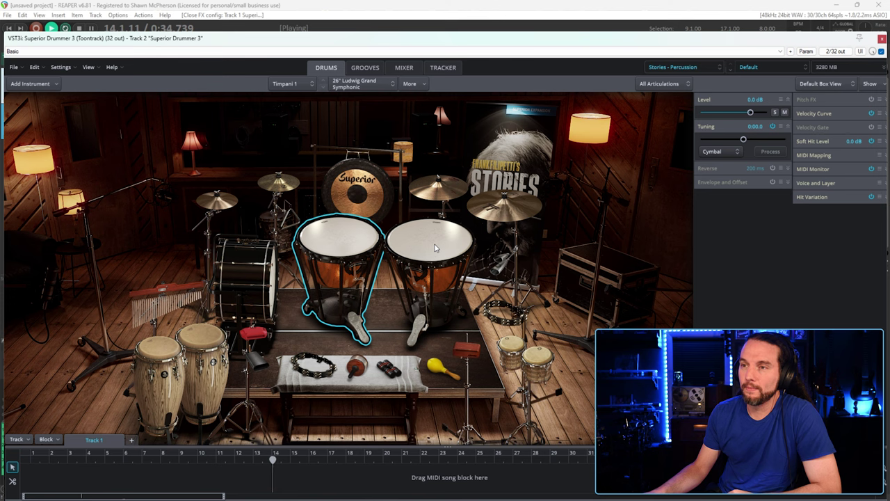
left_click(358, 192)
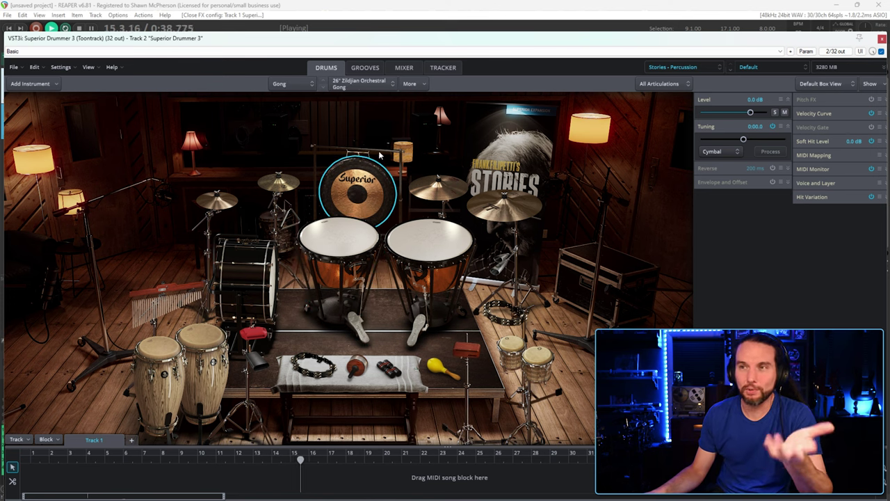
Step: Audition the Future Hit Shakers Straight 4/4 grooves 16th Acc 3, 16th Acc 1 3 and 8th Acc 4
left_click(367, 67)
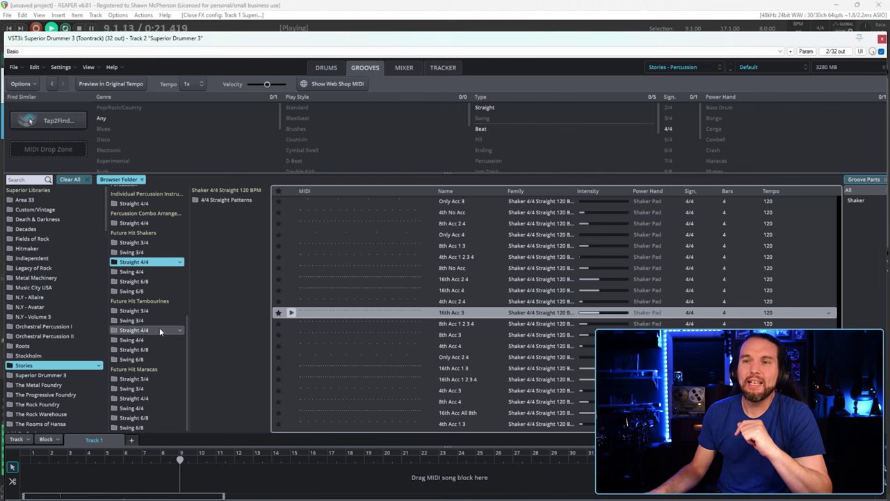
scroll(188, 318, "up", 1)
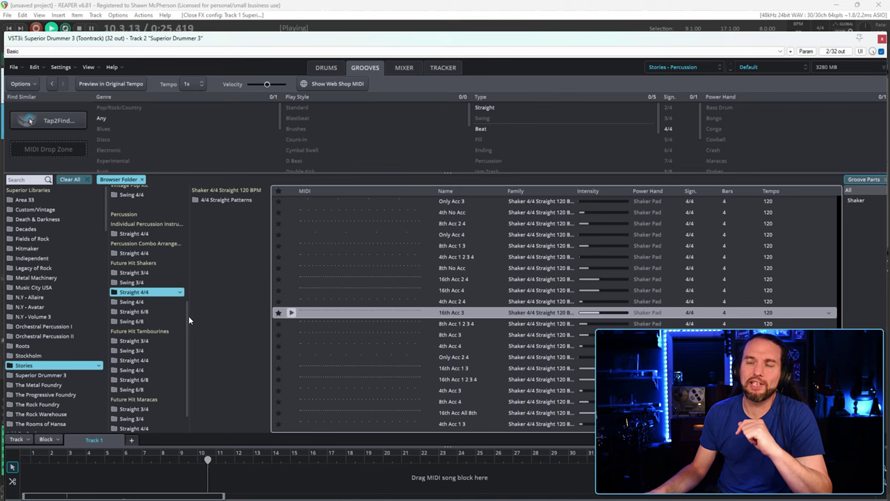
scroll(188, 320, "down", 1)
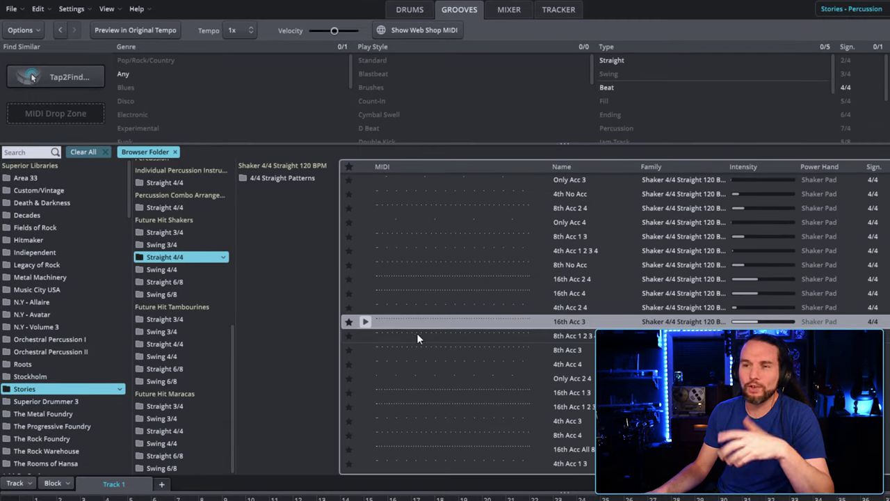
left_click(366, 322)
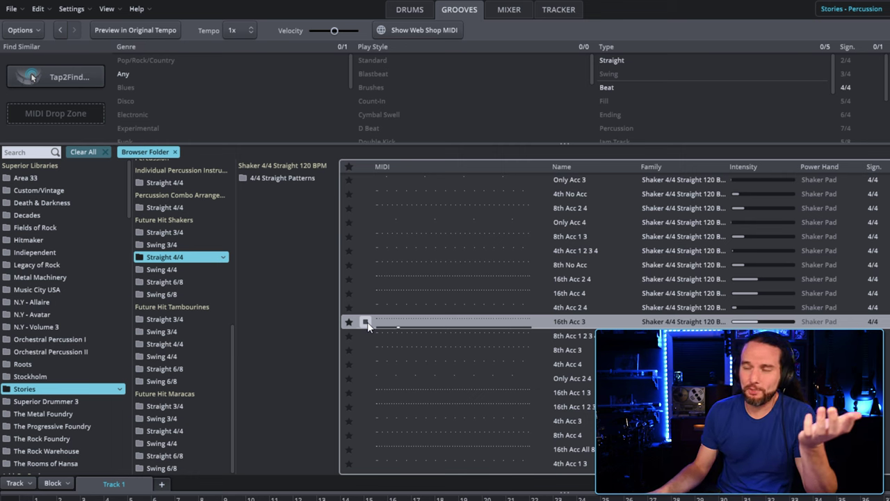
left_click(445, 393)
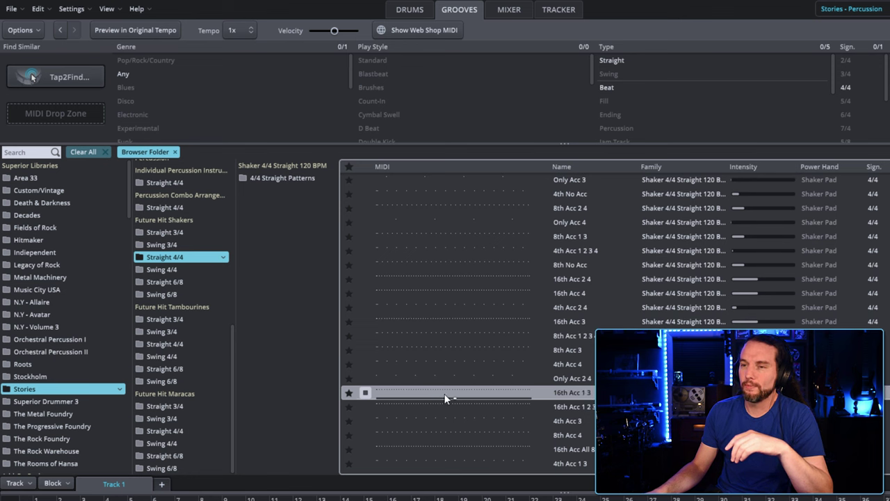
left_click(440, 433)
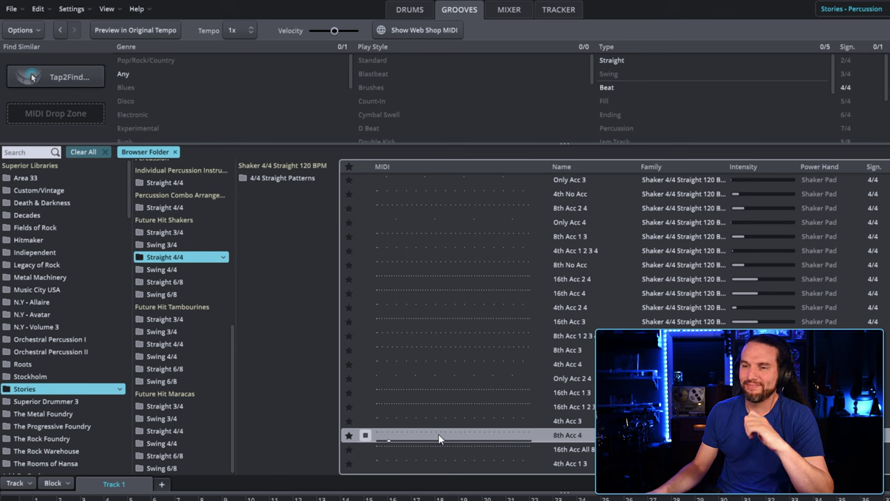
left_click(368, 436)
Step: Place the 16th Acc 3 shaker groove on the song track at bar 15 and inspect its Shaker articulations in the Grid Editor
left_click_drag(439, 319, 322, 480)
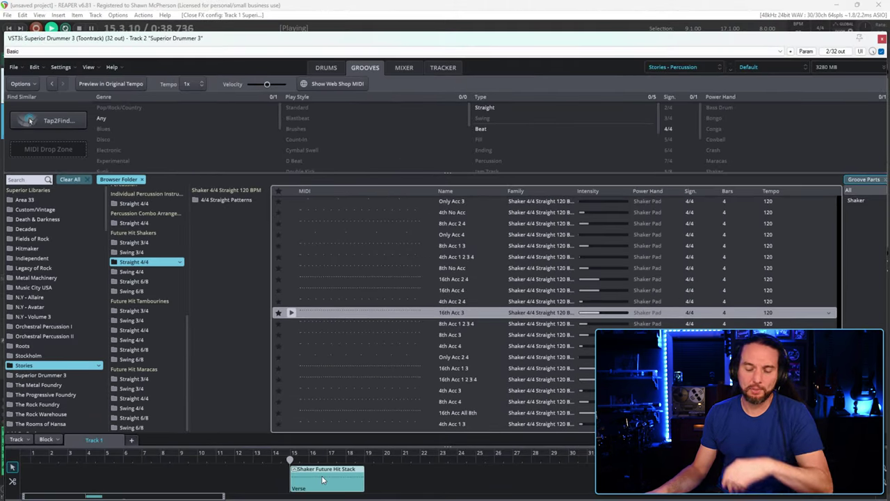
double_click(322, 480)
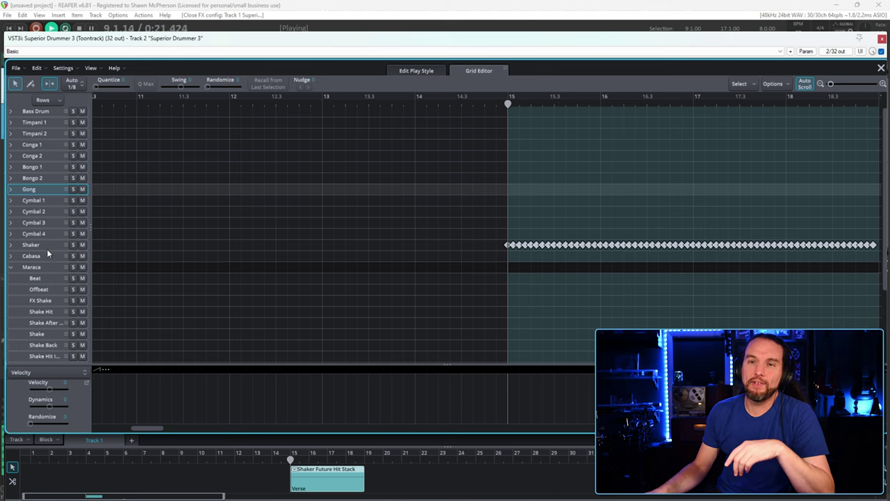
left_click(11, 247)
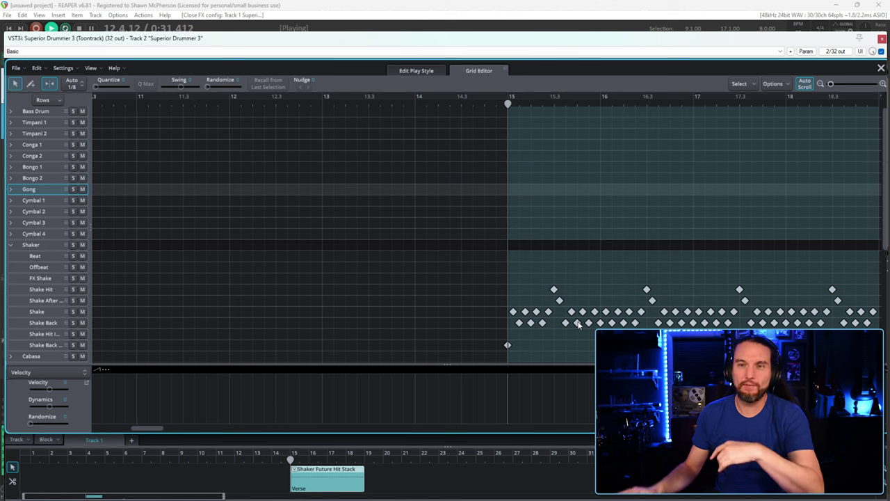
left_click(11, 246)
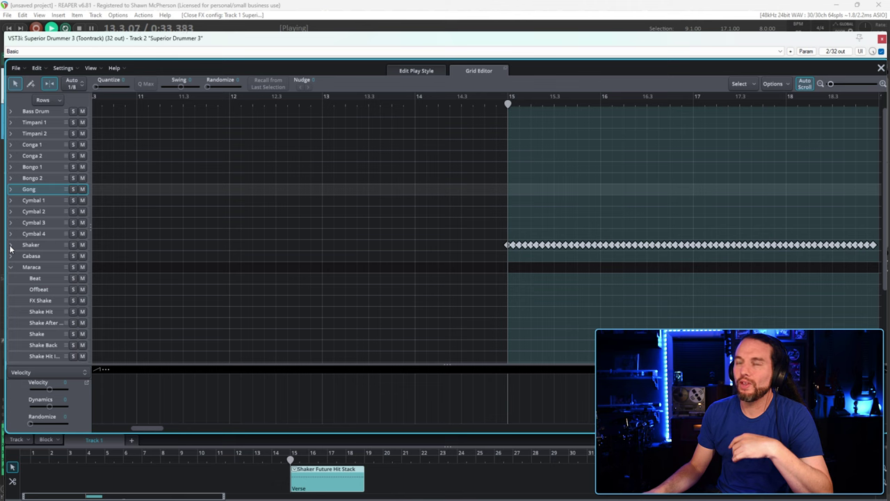
left_click(882, 70)
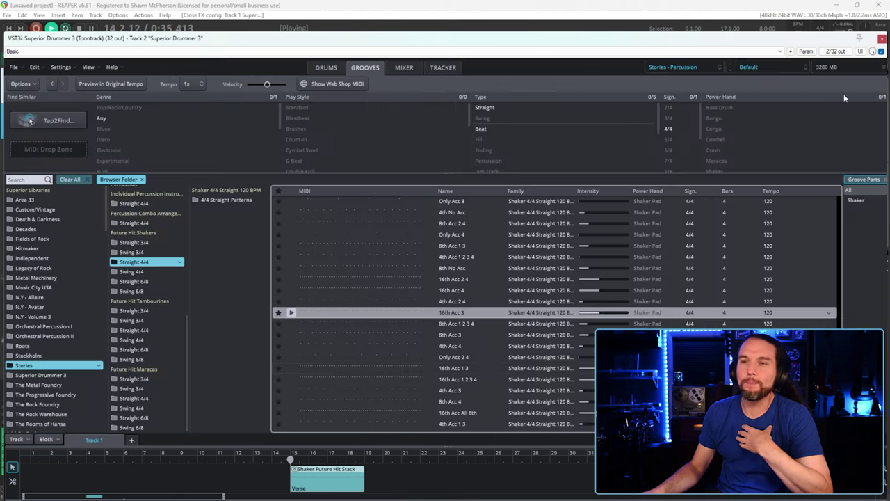
Step: Audition the 16th Acc 2 4 groove from the Future Hit Tambourines Straight 4/4 folder
left_click(137, 331)
left_click(292, 281)
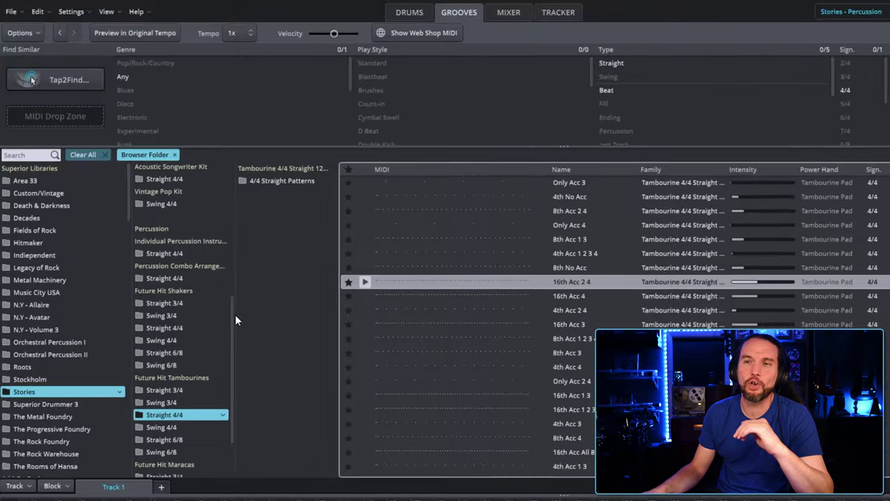
Step: Audition the Congas 100 BPM grooves Basic 8ths 02 and Basic 16ths 05 from Individual Percussion Instruments Straight 4/4
scroll(189, 306, "up", 3)
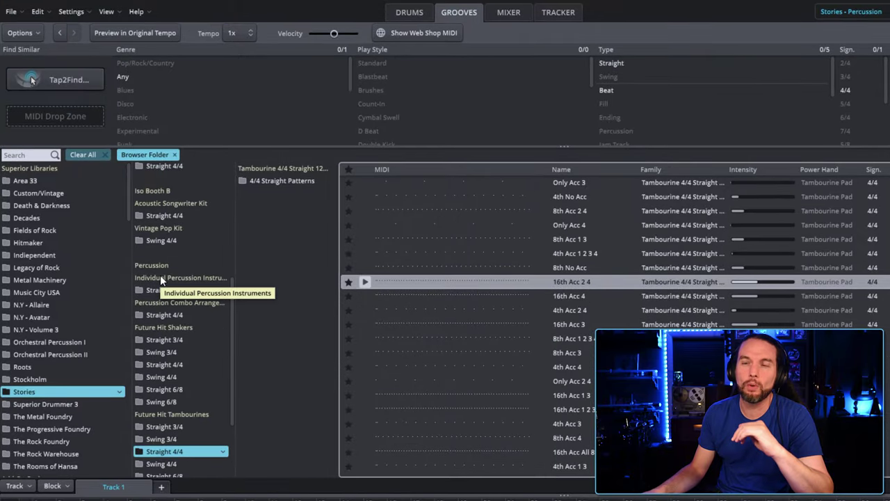
left_click(169, 290)
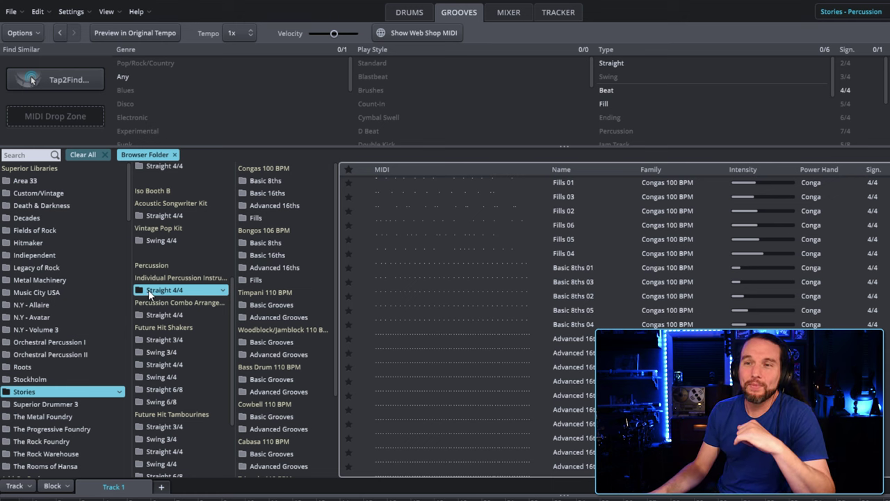
left_click(260, 180)
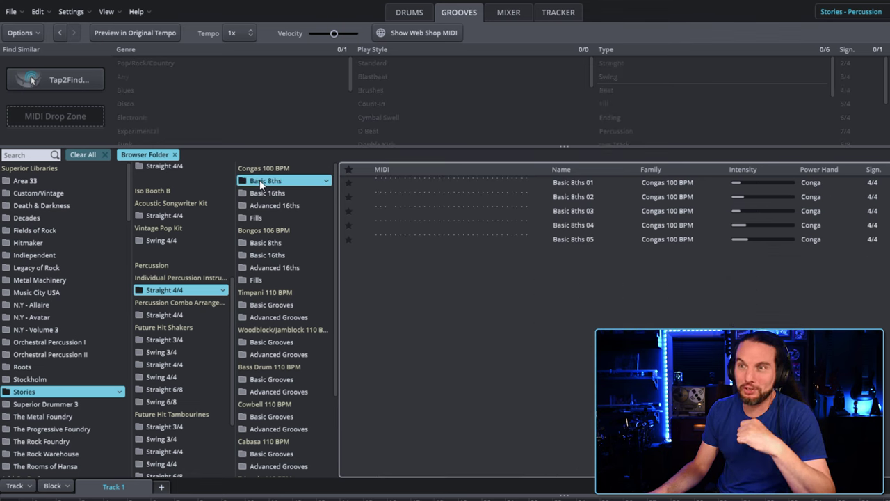
left_click(362, 197)
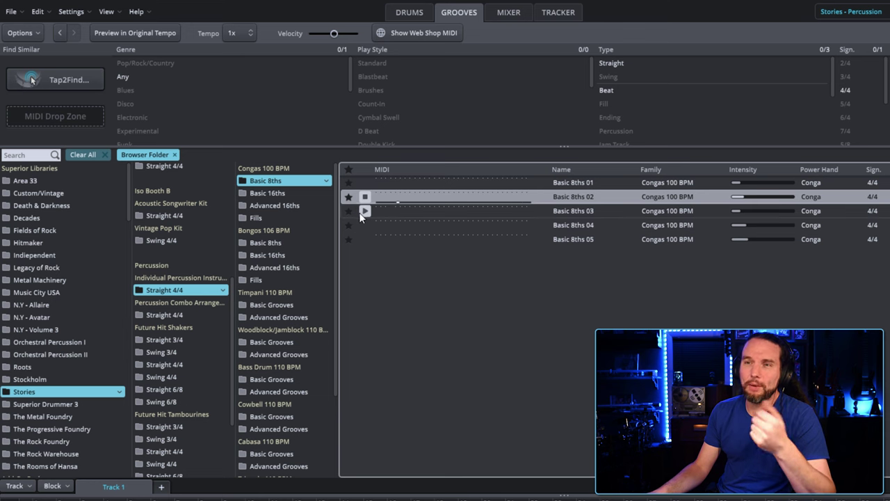
left_click(282, 193)
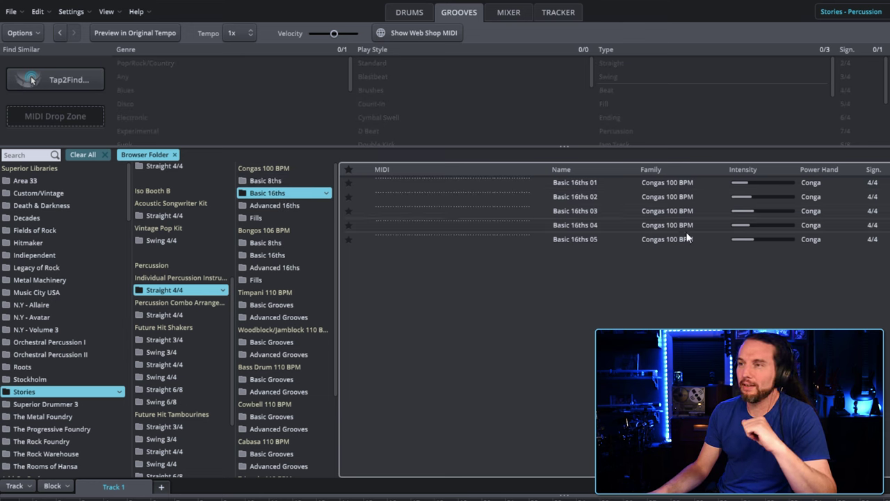
left_click(739, 240)
left_click(366, 240)
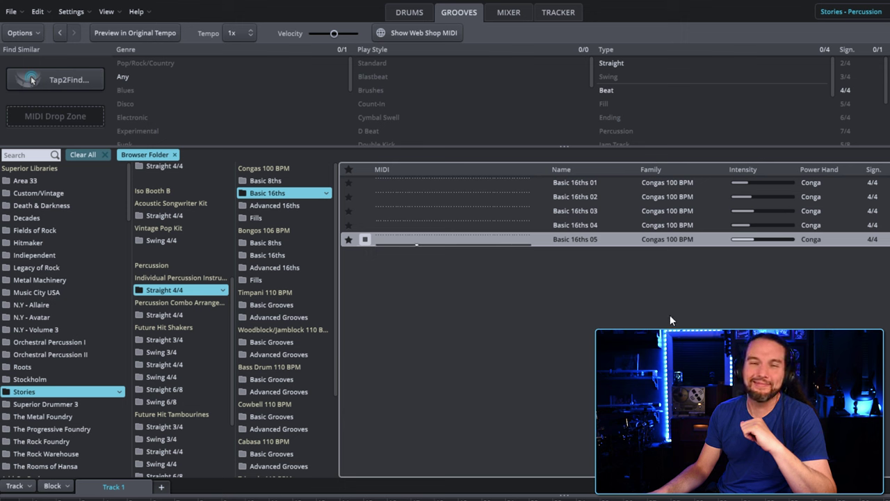
left_click(364, 240)
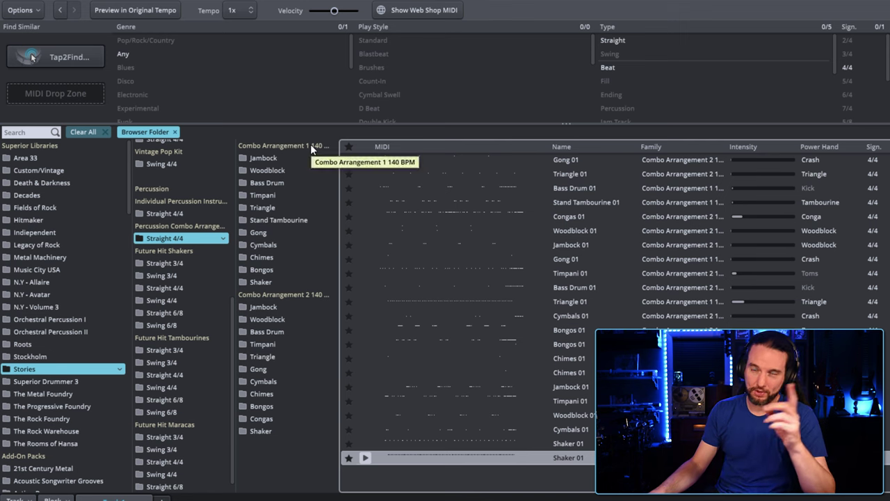
Step: Turn on Preview in Original Tempo and browse the instrument folders of Combo Arrangement 1 140 BPM
left_click(130, 14)
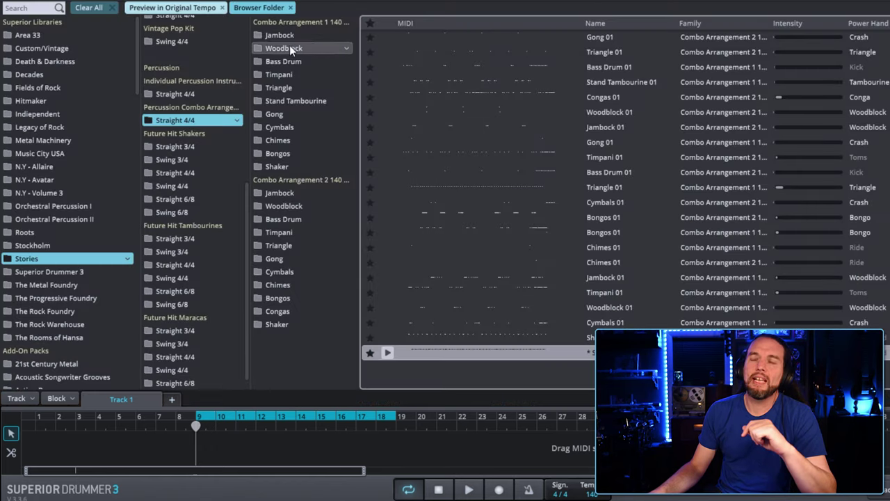
left_click(287, 36)
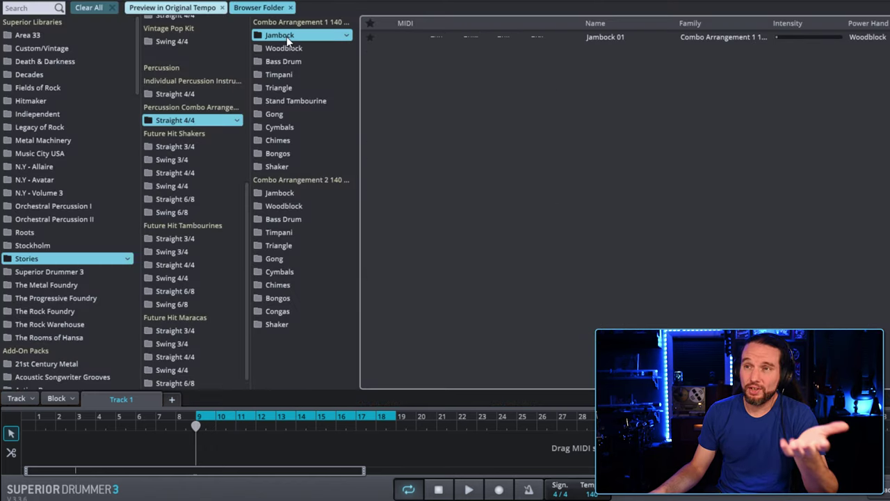
left_click(284, 48)
left_click(269, 62)
left_click(272, 77)
left_click(279, 101)
left_click(278, 114)
left_click(280, 140)
left_click(280, 153)
left_click(282, 164)
left_click(274, 38)
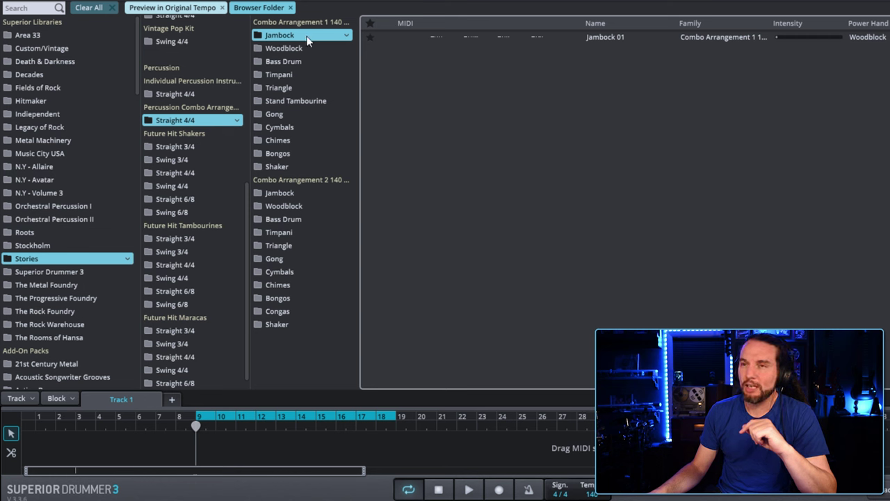
Step: Audition the Jambock 01 groove from Combo Arrangement 1 and place it on Track 1 at bar 9
left_click(388, 38)
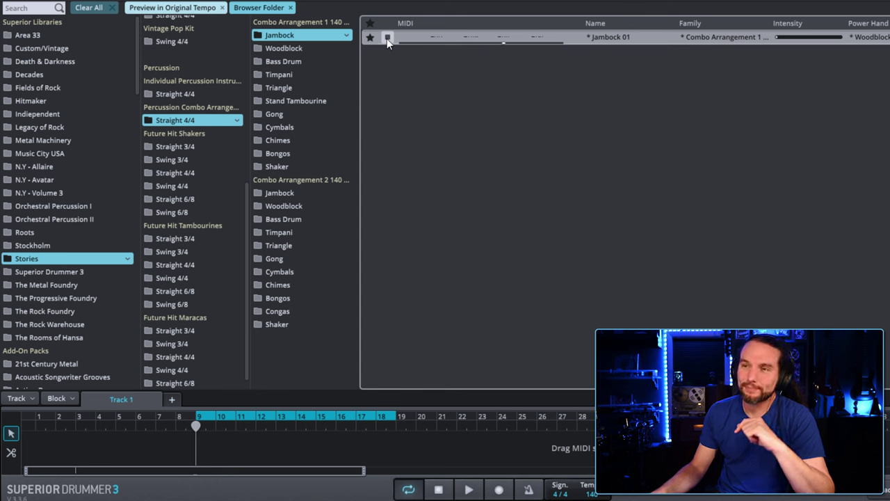
left_click(387, 37)
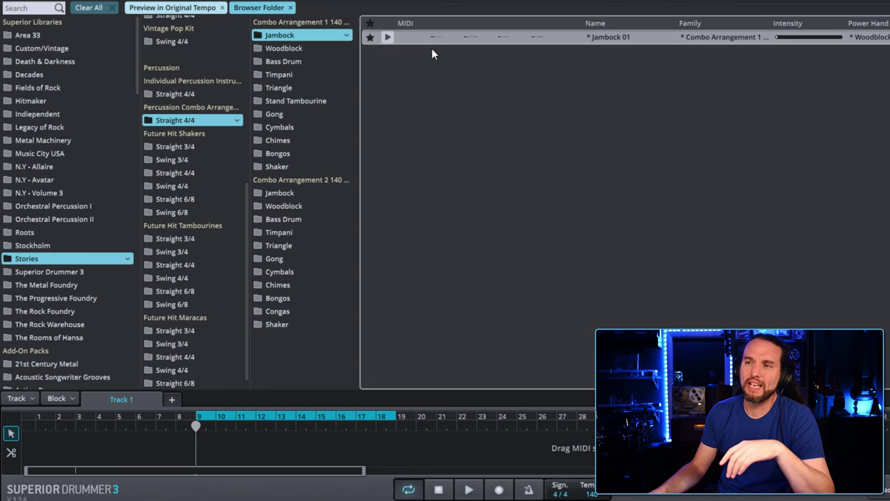
left_click_drag(441, 36, 198, 439)
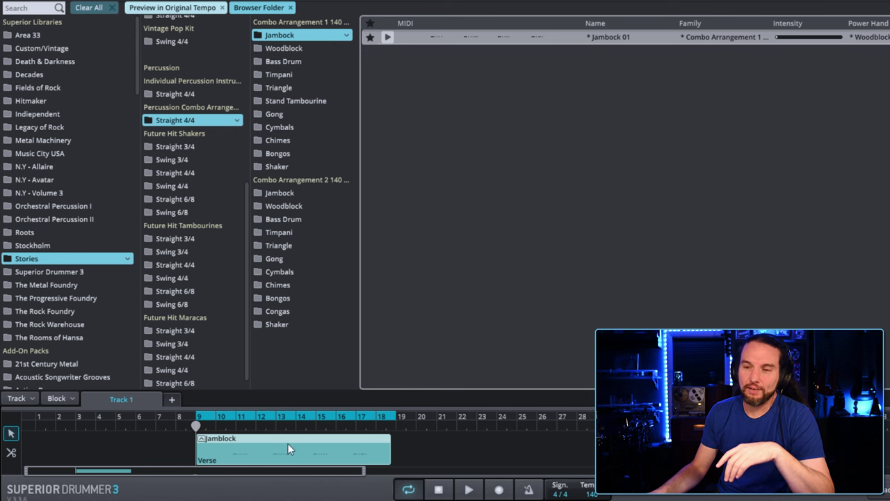
Step: Audition the Woodblock 01 groove from Combo Arrangement 1
left_click(279, 48)
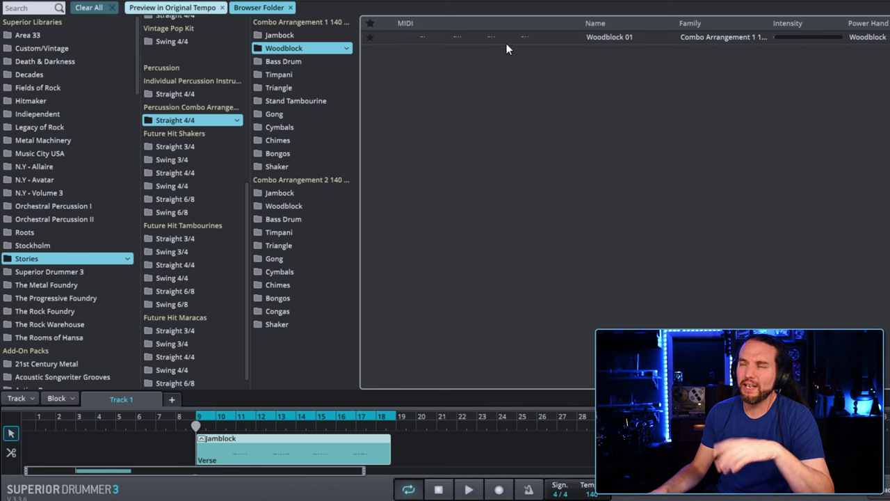
left_click(388, 39)
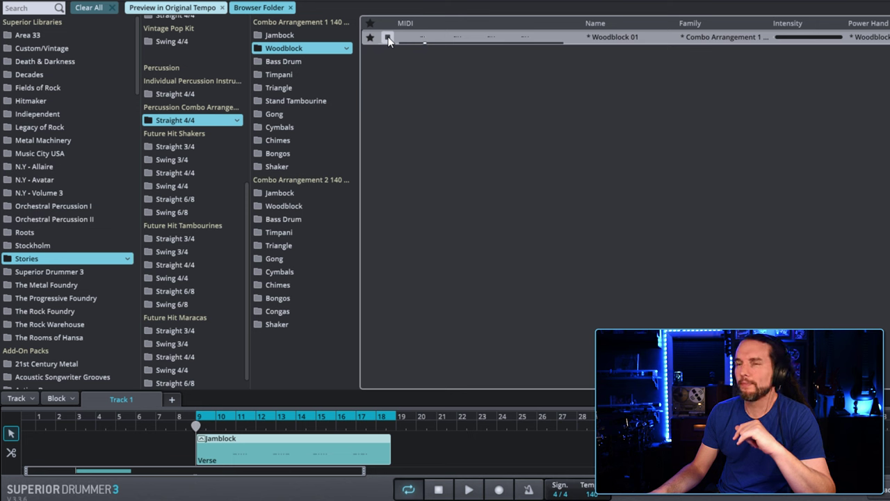
left_click(388, 38)
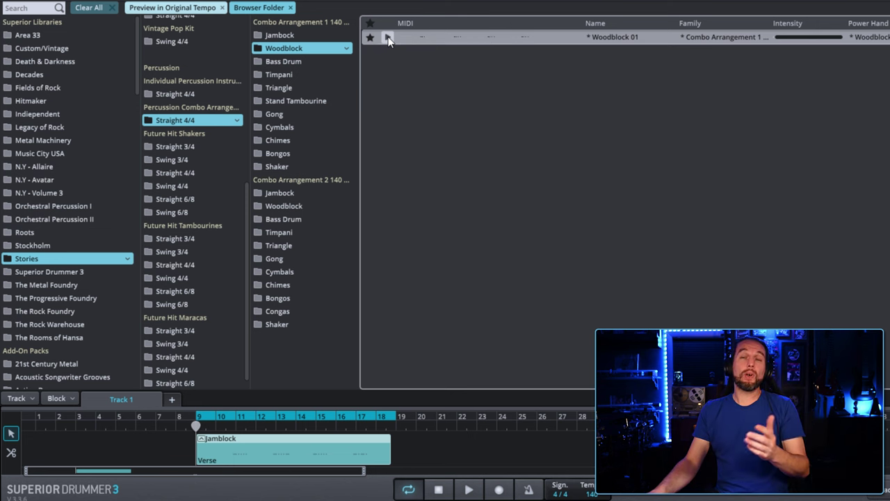
Step: Copy Woodblock 01, paste its Woodblock instrument onto the Jambock block on Track 1, and play back the combined groove
right_click(430, 38)
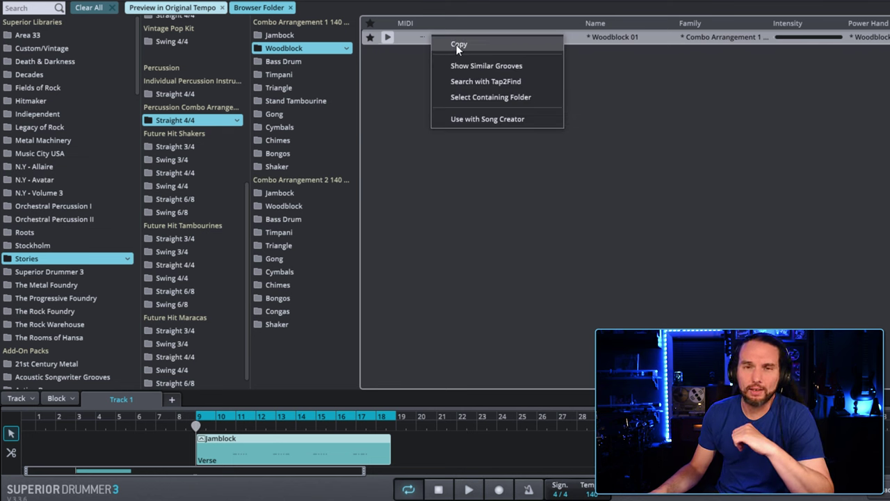
left_click(456, 45)
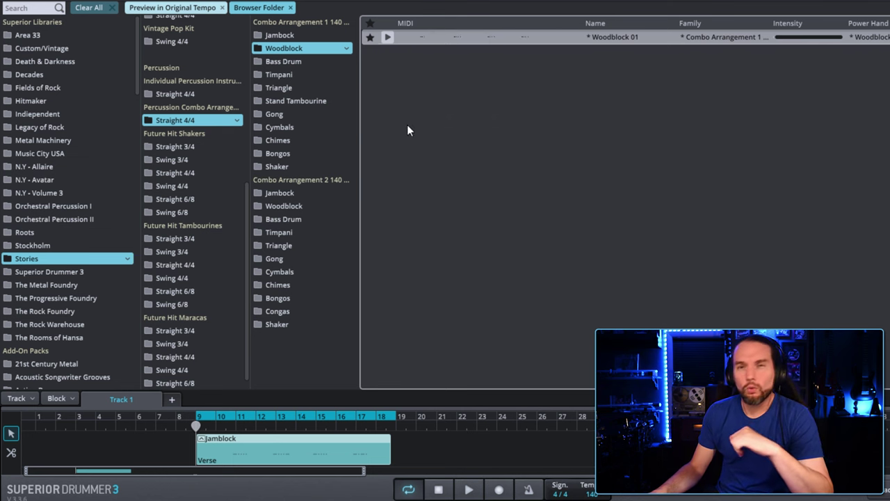
right_click(265, 450)
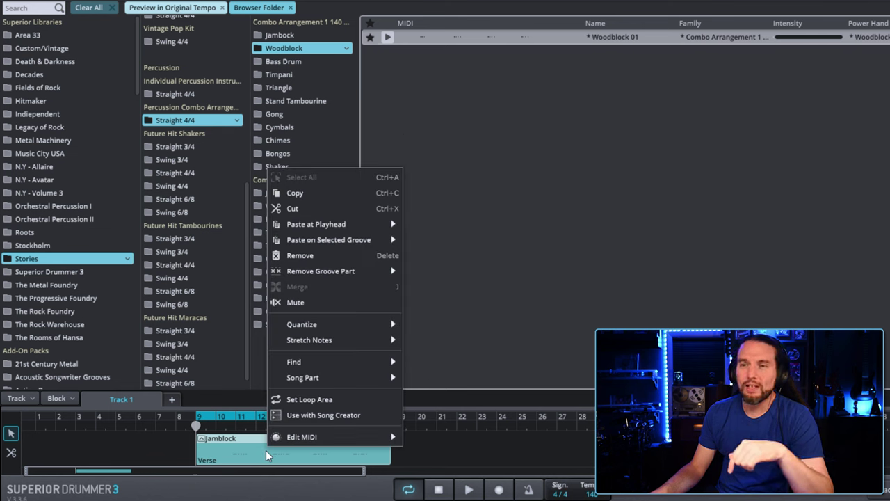
mouse_move(306, 226)
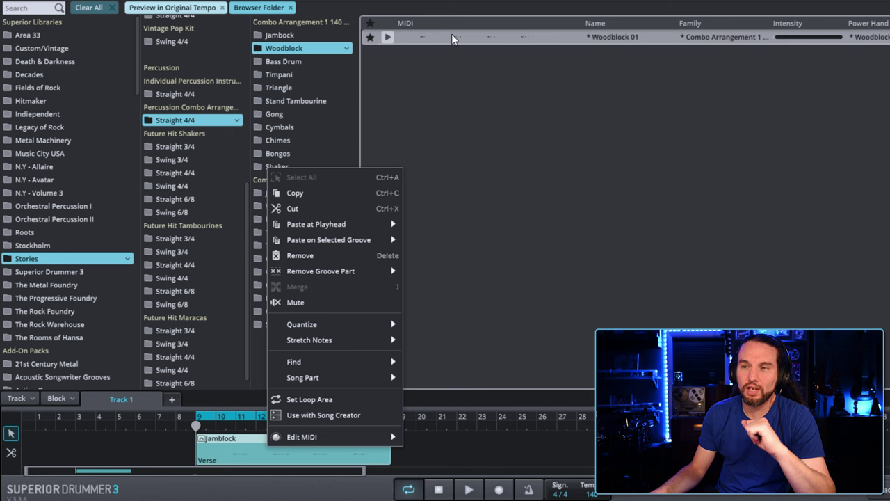
right_click(251, 455)
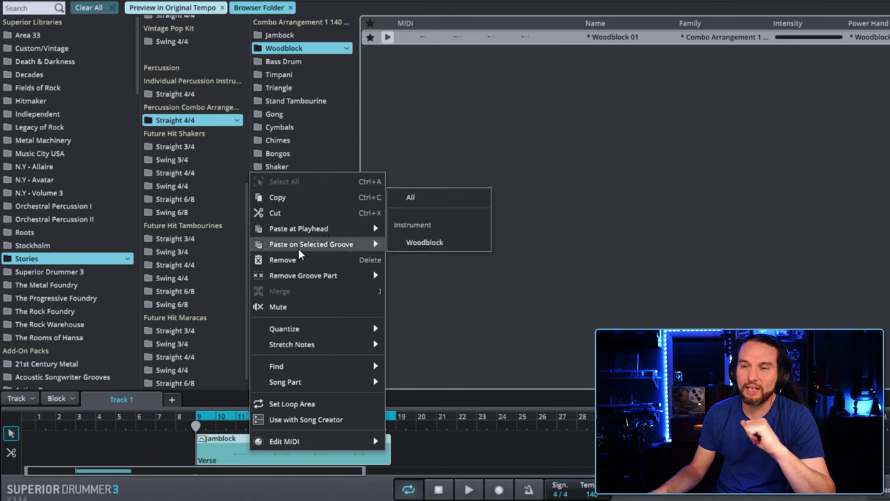
left_click(417, 242)
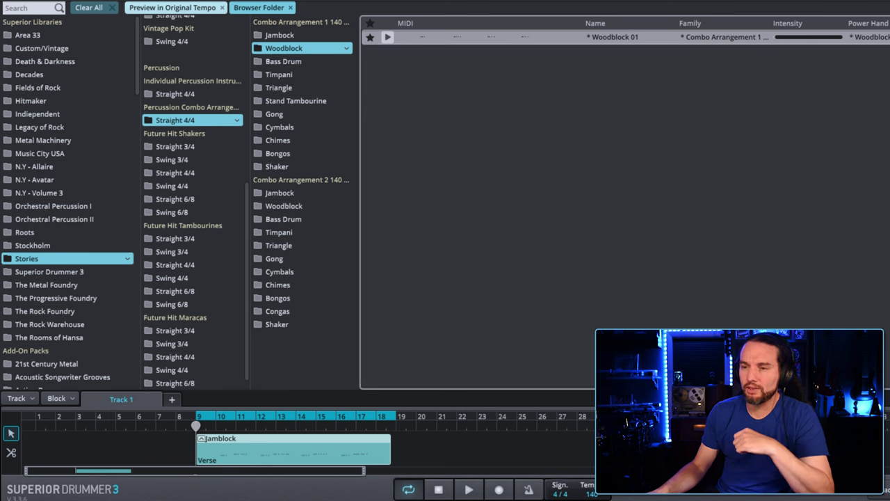
left_click(469, 489)
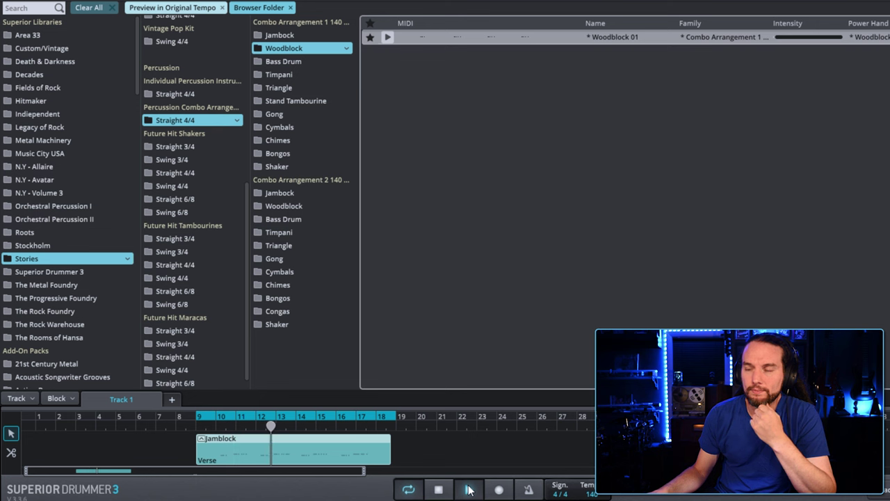
left_click(438, 490)
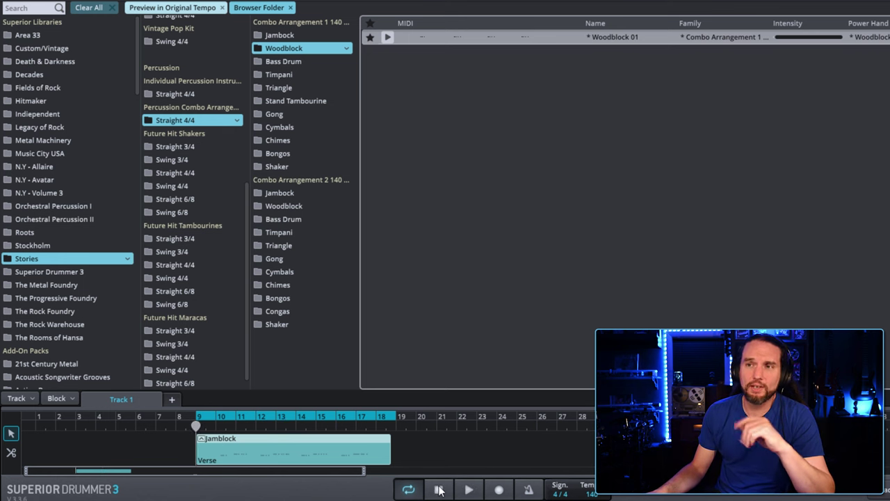
Step: Copy Bass Drum 01 from Combo Arrangement 1 and paste its Bass Drum instrument onto the block at bar 9
left_click(313, 61)
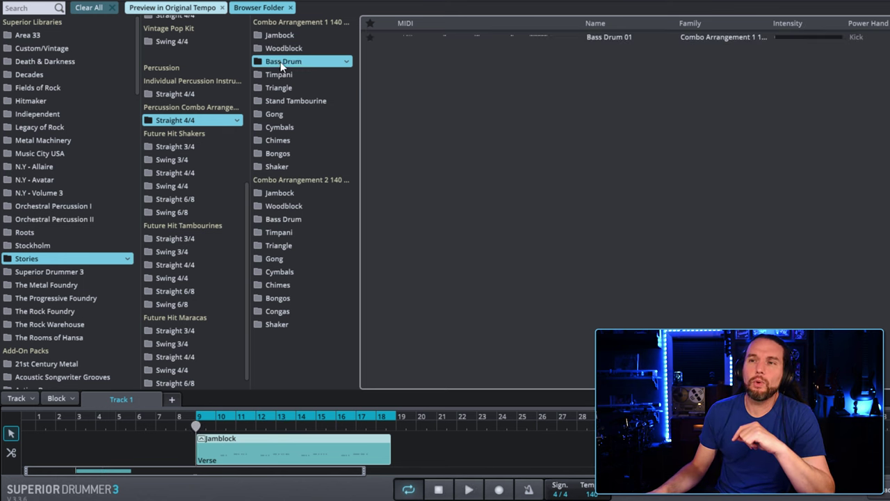
right_click(407, 38)
left_click(430, 41)
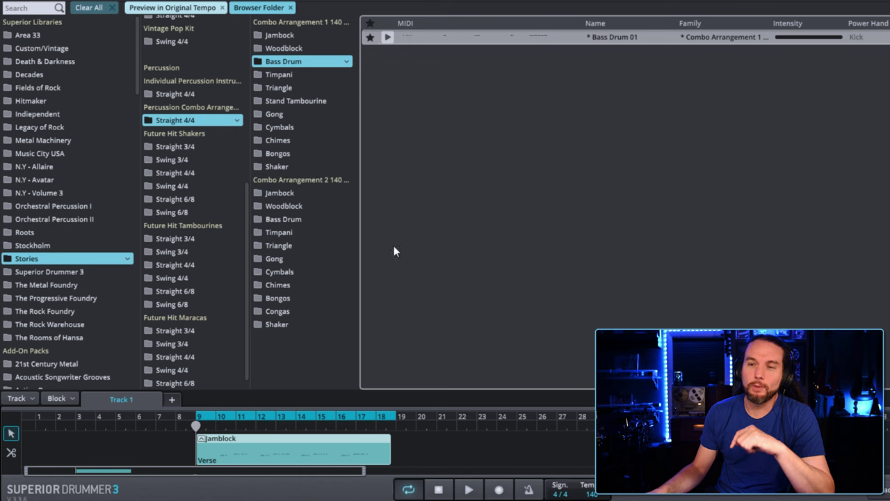
right_click(299, 455)
mouse_move(363, 239)
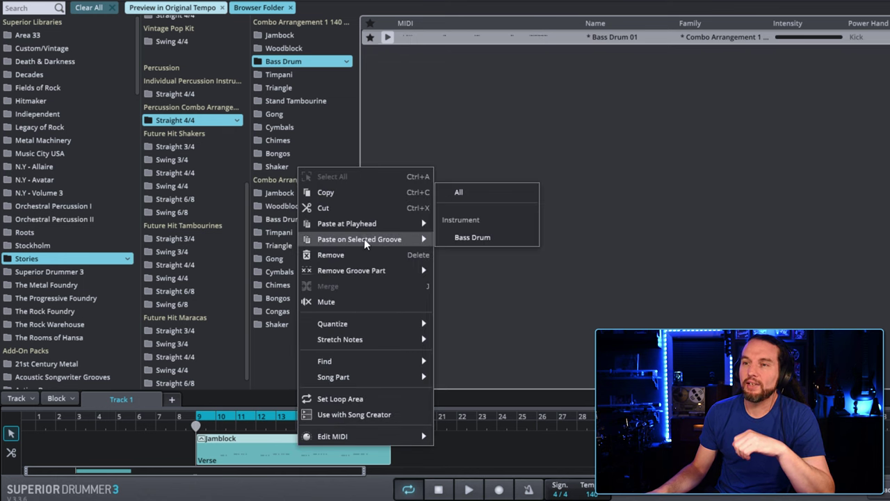
left_click(461, 239)
Step: Paste the Timpani 01 groove from Combo Arrangement 1 onto the block at bar 9 and play back the layered percussion
left_click(289, 78)
right_click(428, 38)
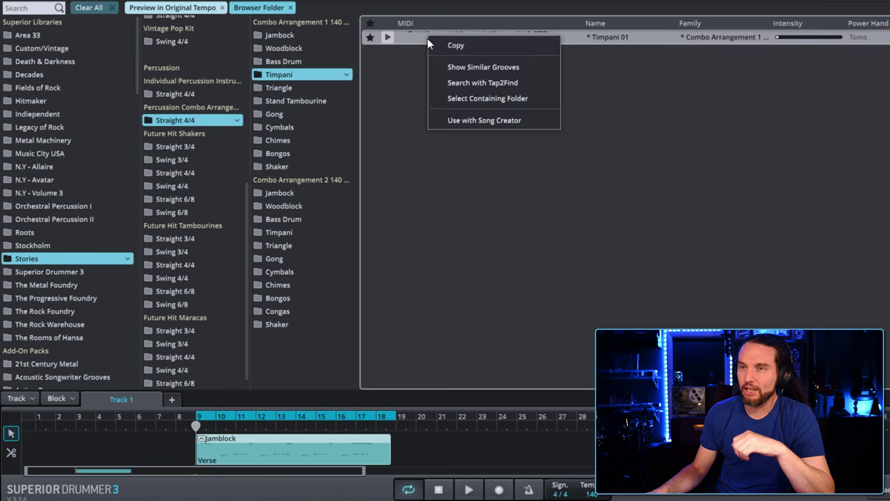
left_click(463, 46)
right_click(298, 438)
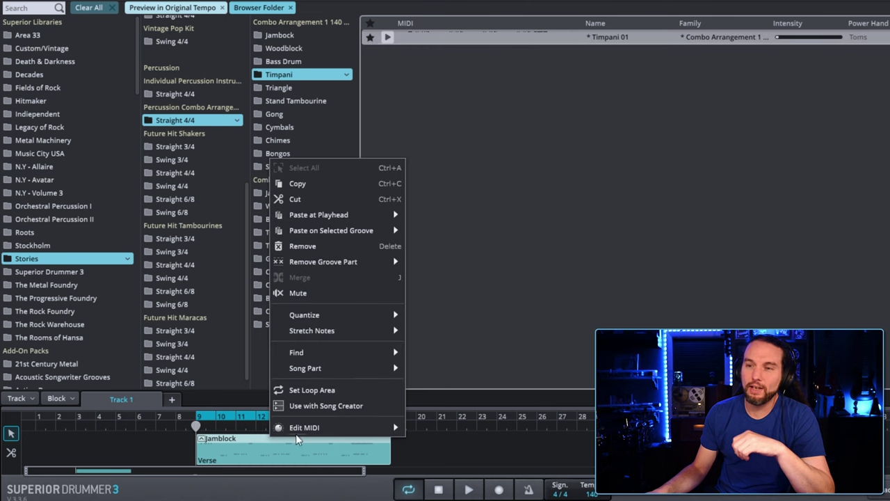
mouse_move(340, 234)
left_click(429, 232)
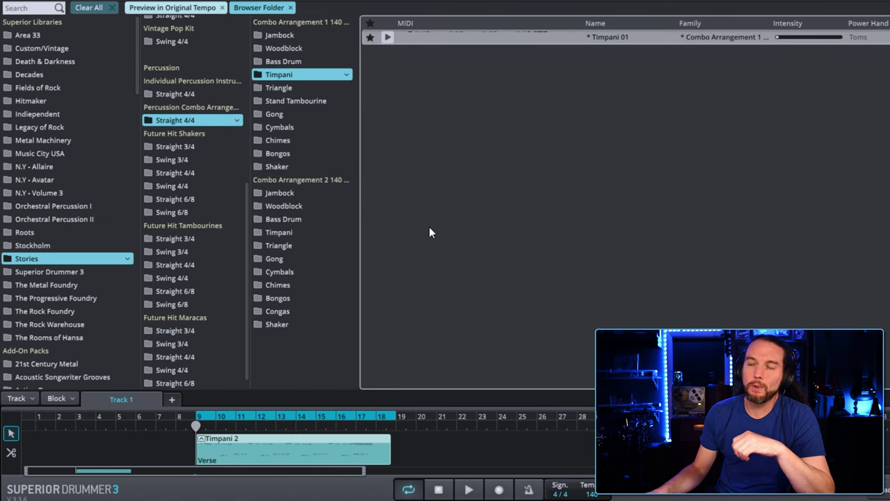
left_click(468, 489)
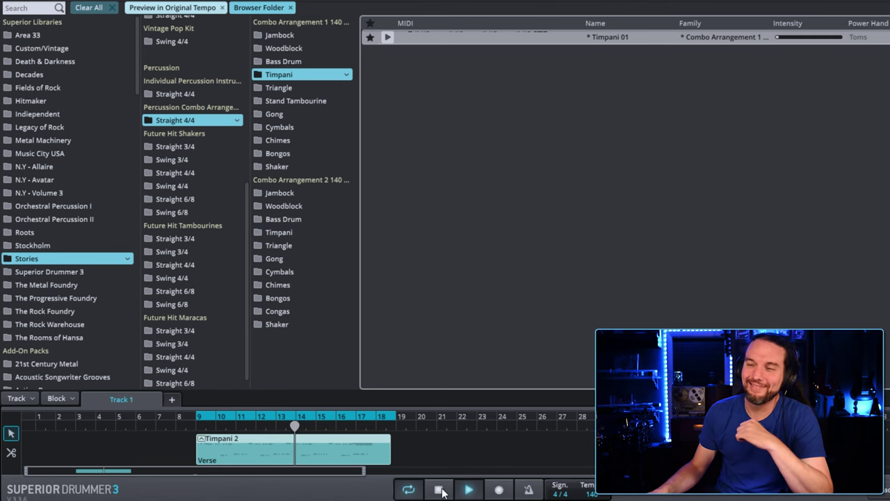
left_click(439, 490)
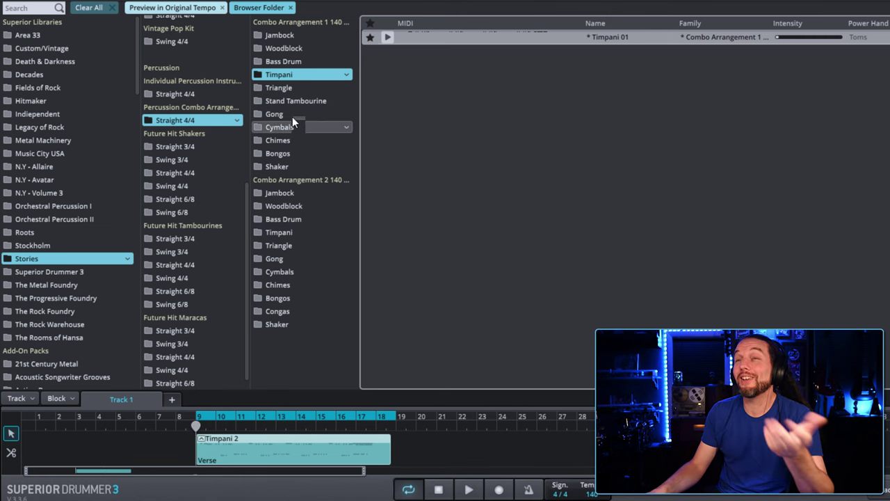
Step: Copy Triangle 01 from Combo Arrangement 1 and paste it onto the percussion block at bar 9
left_click(278, 88)
right_click(434, 39)
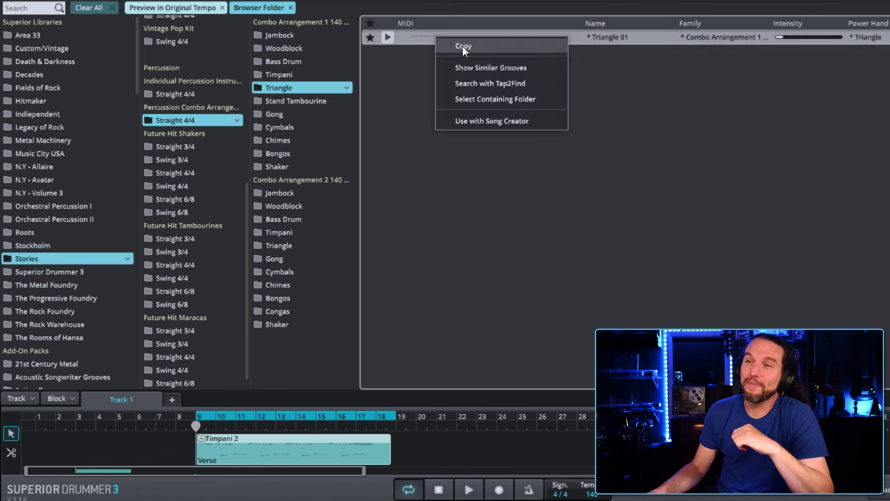
left_click(463, 47)
right_click(277, 447)
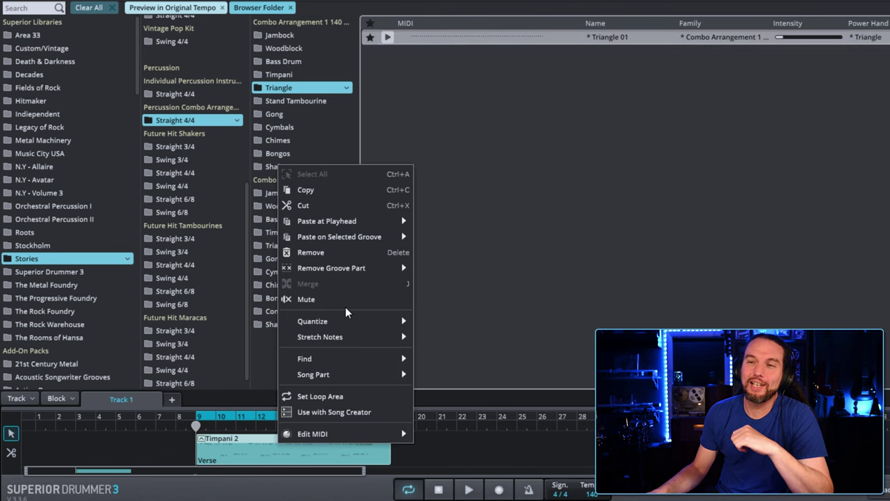
mouse_move(406, 239)
left_click(448, 234)
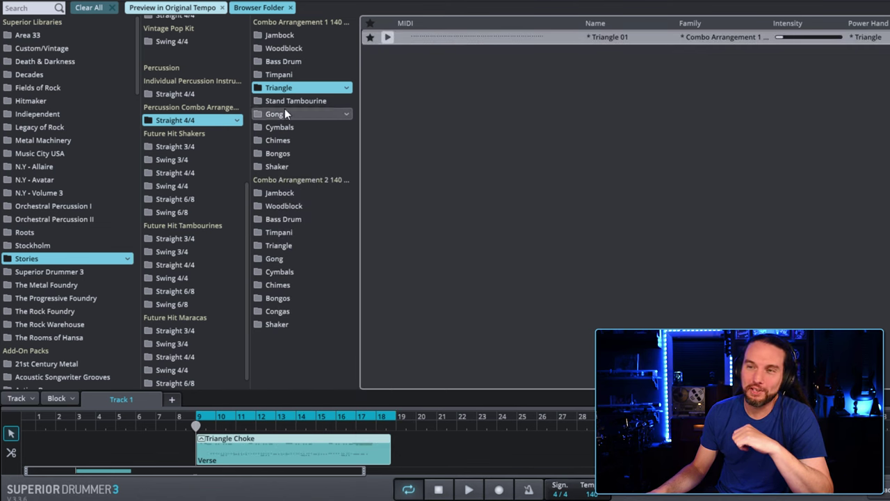
Step: Copy Stand Tambourine 01 from Combo Arrangement 1 and paste its Tambourine instrument onto the block at bar 9
left_click(293, 101)
right_click(409, 42)
left_click(439, 46)
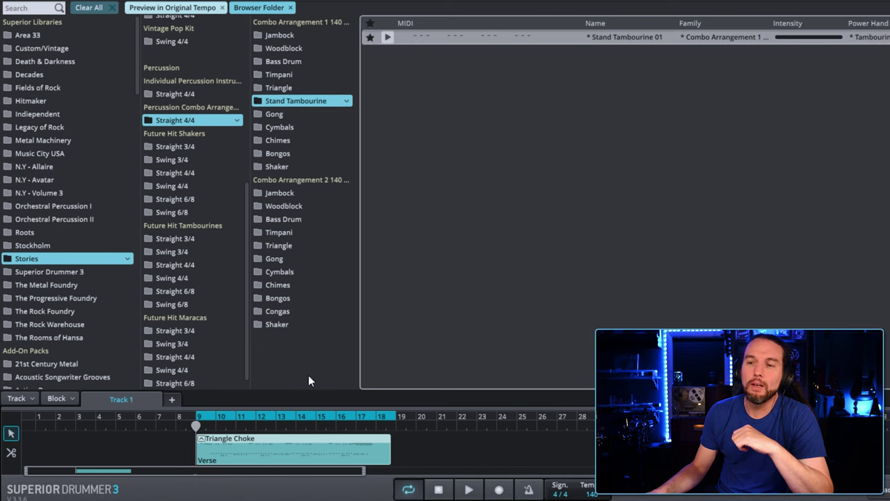
right_click(285, 447)
mouse_move(345, 242)
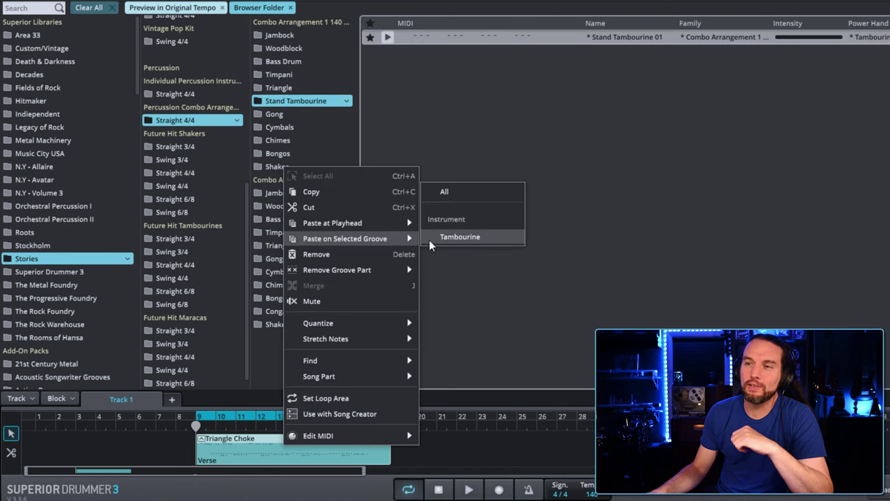
left_click(452, 237)
Step: Copy the Gong groove from Combo Arrangement 1 and paste it onto the percussion block at bar 9
left_click(301, 117)
right_click(416, 43)
left_click(435, 48)
right_click(313, 445)
mouse_move(408, 230)
left_click(480, 230)
Step: Copy the Chimes groove from Combo Arrangement 1 and paste it onto the percussion block at bar 9
left_click(279, 127)
left_click(278, 140)
right_click(447, 39)
left_click(459, 48)
right_click(240, 447)
mouse_move(304, 244)
left_click(445, 244)
Step: Paste the Shaker 01 groove from Combo Arrangement 1 onto the block at bar 9 and play back the full arrangement
left_click(277, 166)
right_click(315, 445)
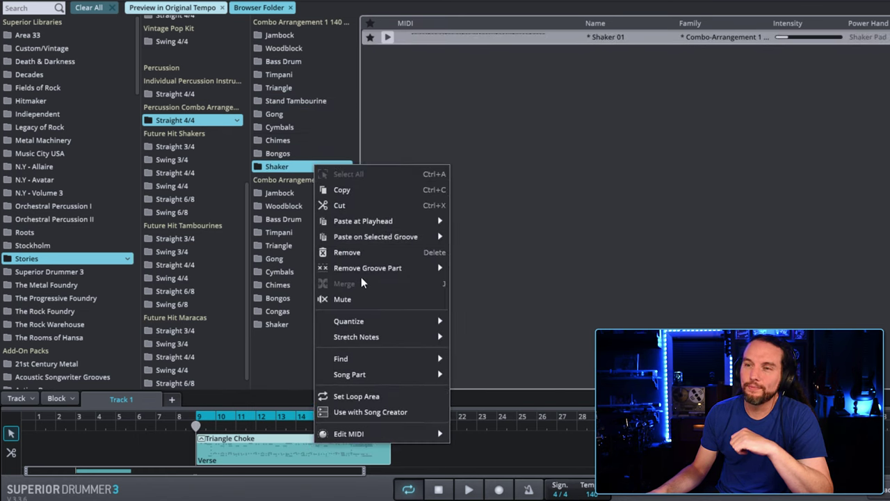
mouse_move(410, 236)
left_click(480, 235)
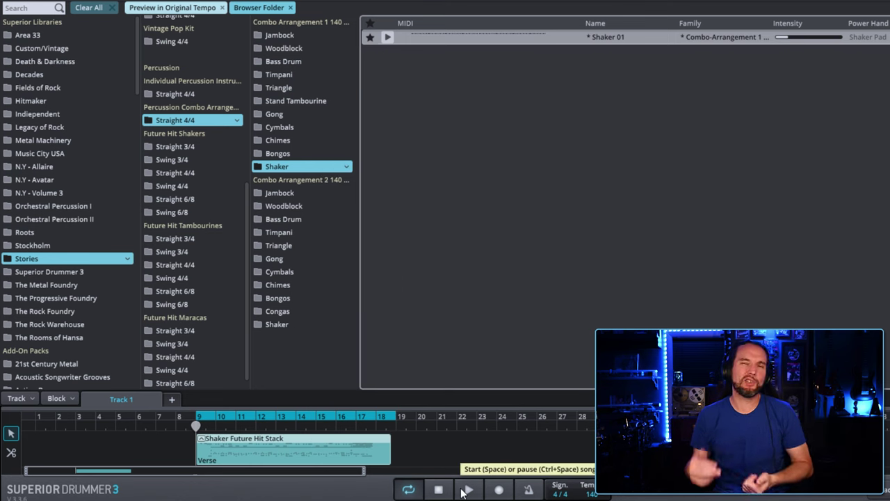
left_click(470, 490)
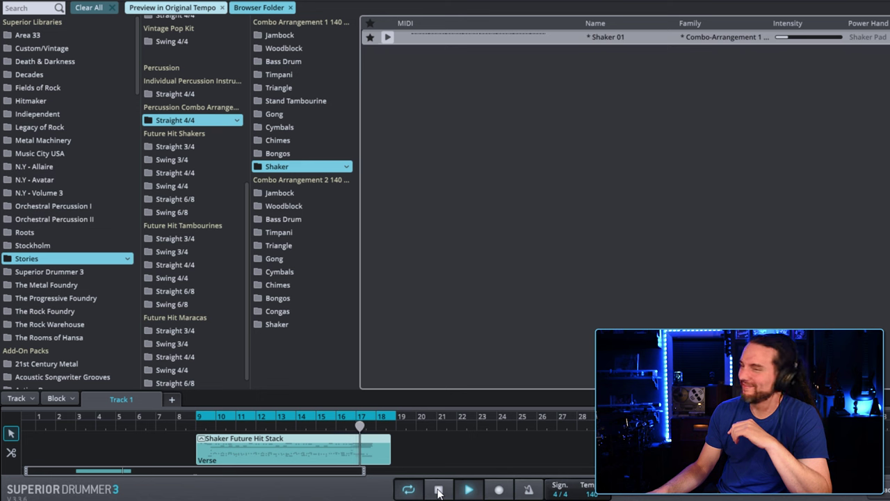
left_click(438, 491)
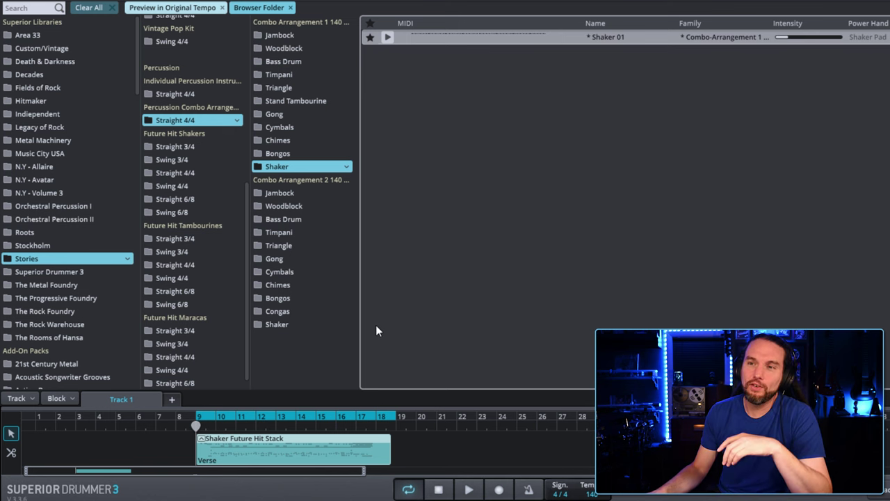
Step: Look through the Jambock and Woodblock folders of Combo Arrangement 2 140 BPM
left_click(290, 194)
left_click(286, 206)
left_click(291, 195)
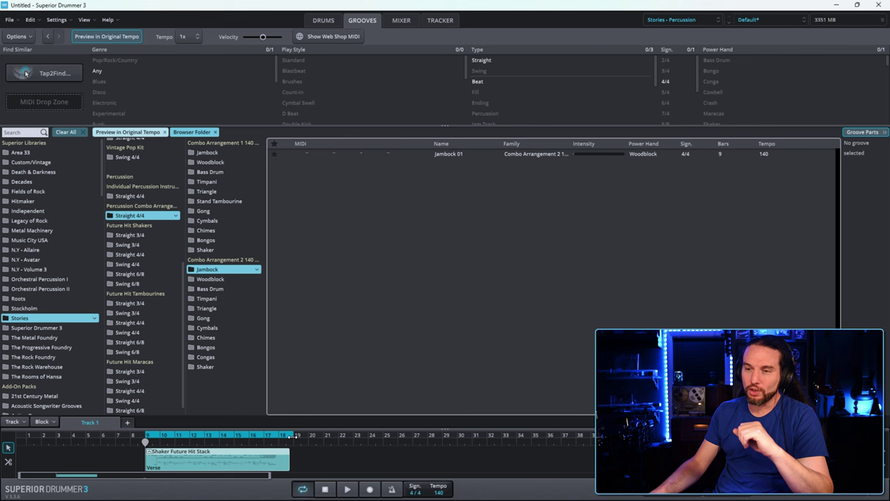
Step: Shorten the loop range to end at bar 18 and start looped playback of the percussion block
left_click_drag(296, 436, 281, 435)
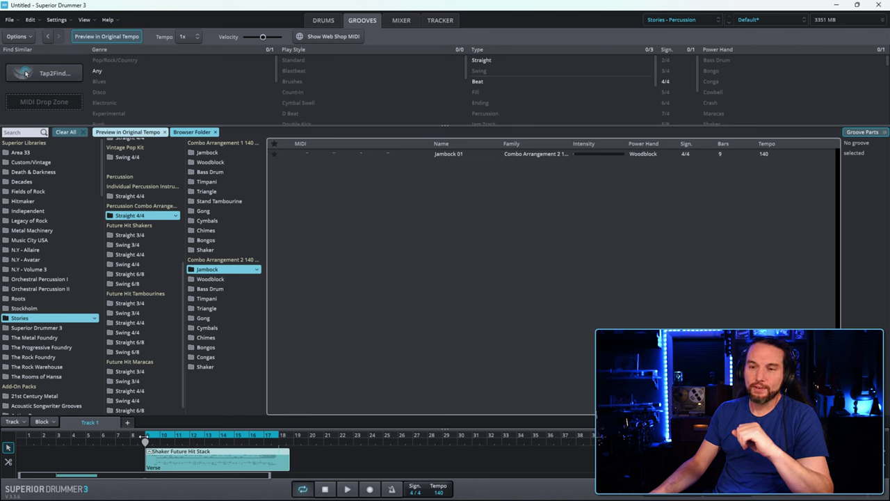
left_click(348, 490)
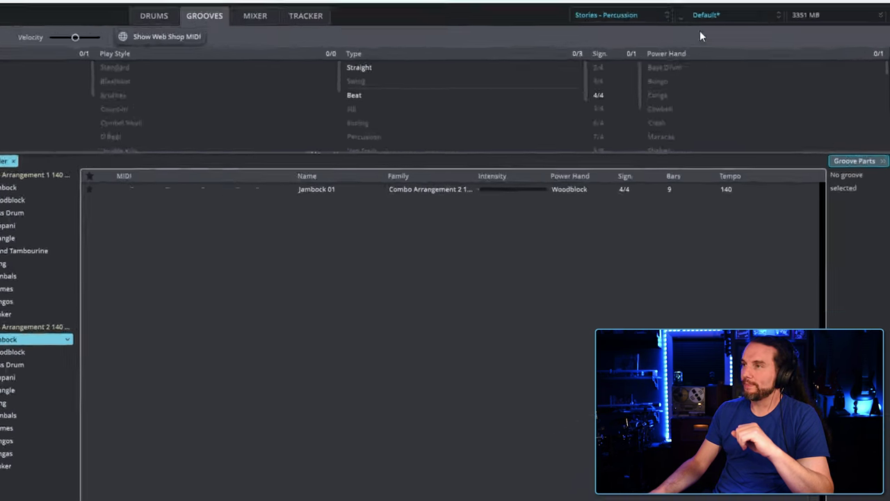
Step: Load the Toontrack Dry preset for the Stories percussion kit while the loop plays
left_click(752, 21)
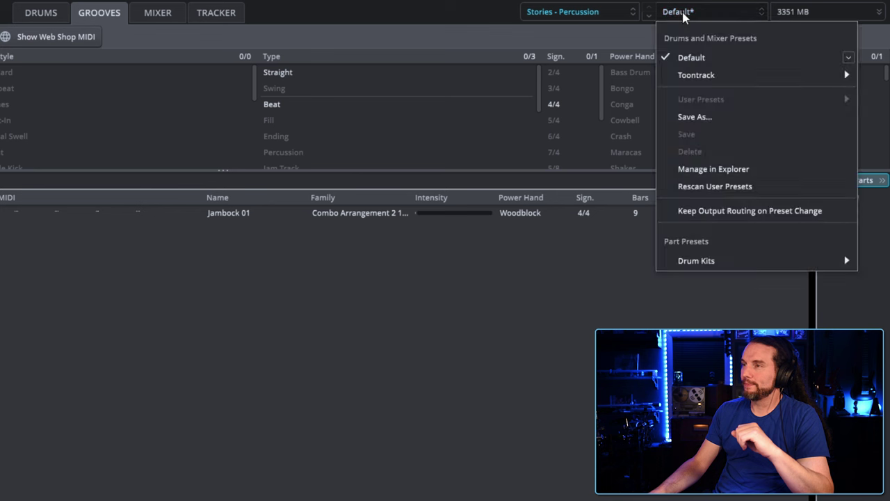
mouse_move(699, 78)
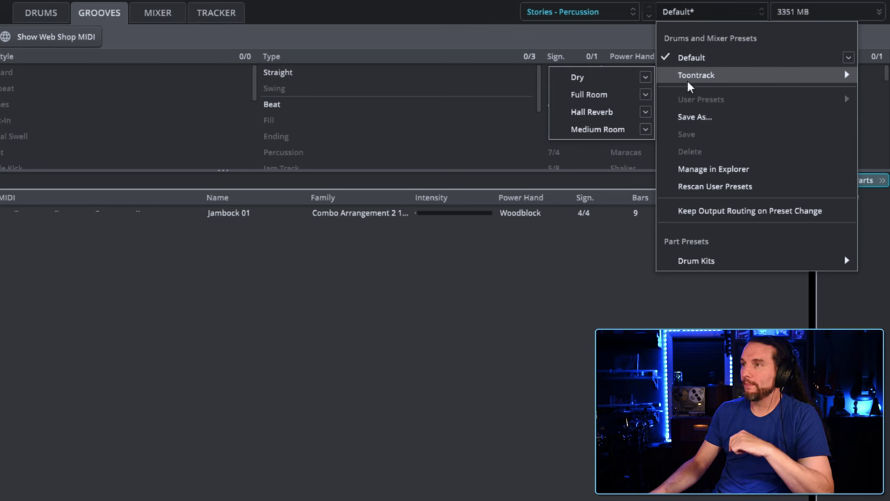
left_click(595, 78)
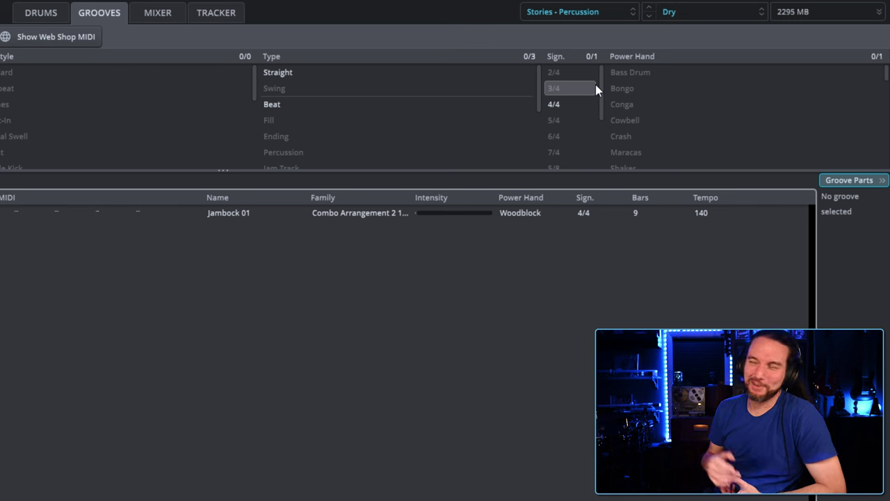
Step: Load the Toontrack Full Room preset and show the percussion kit in the Drums view
left_click(704, 19)
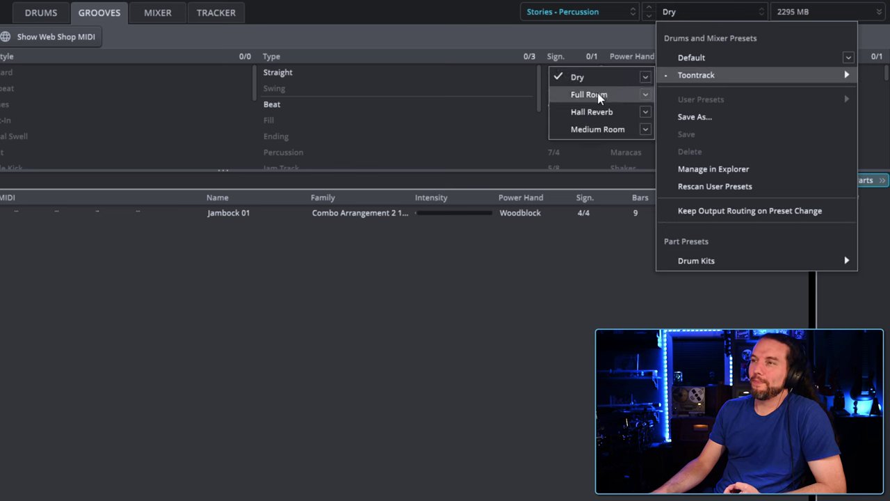
left_click(596, 93)
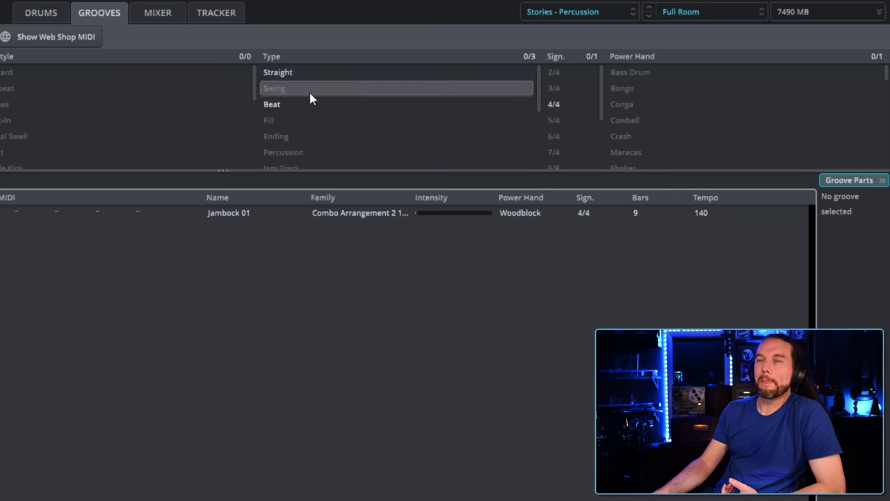
left_click(41, 12)
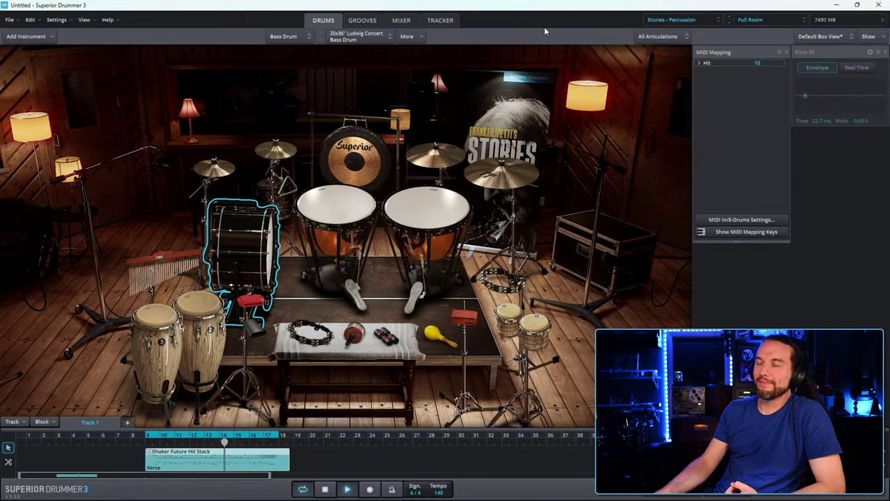
Step: Load the Toontrack Hall Reverb preset for the percussion kit during looped playback
left_click(751, 20)
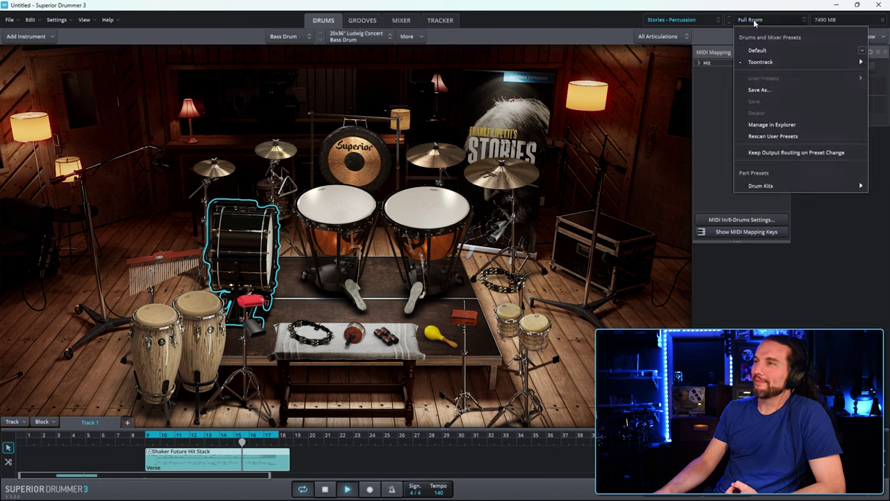
mouse_move(752, 63)
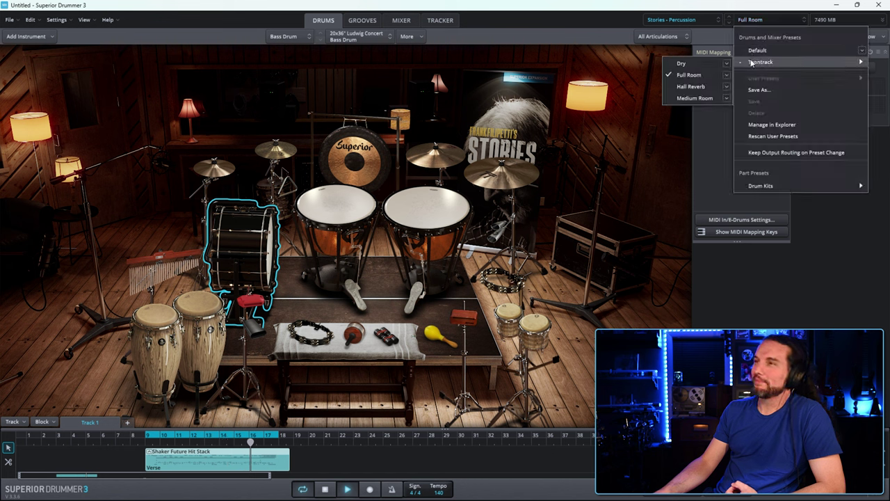
left_click(692, 88)
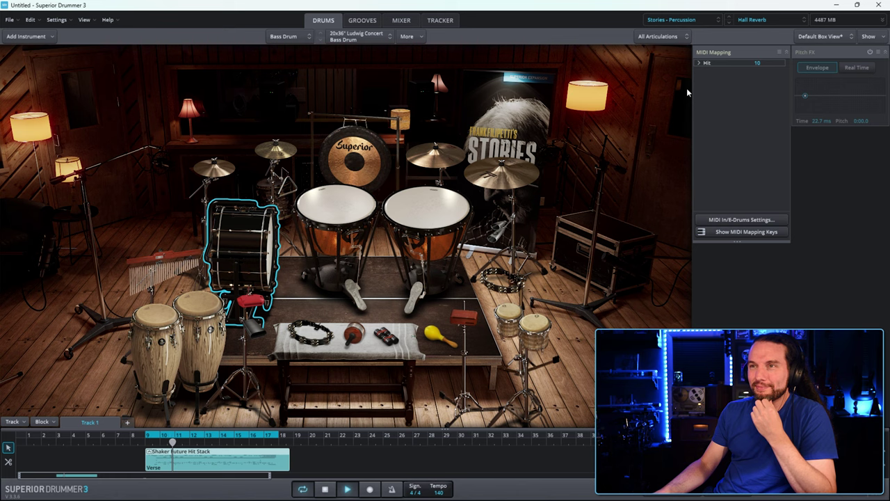
Step: Solo the Reverb bus in the mixer with its level raised to 12.0, and undo both changes
left_click(402, 21)
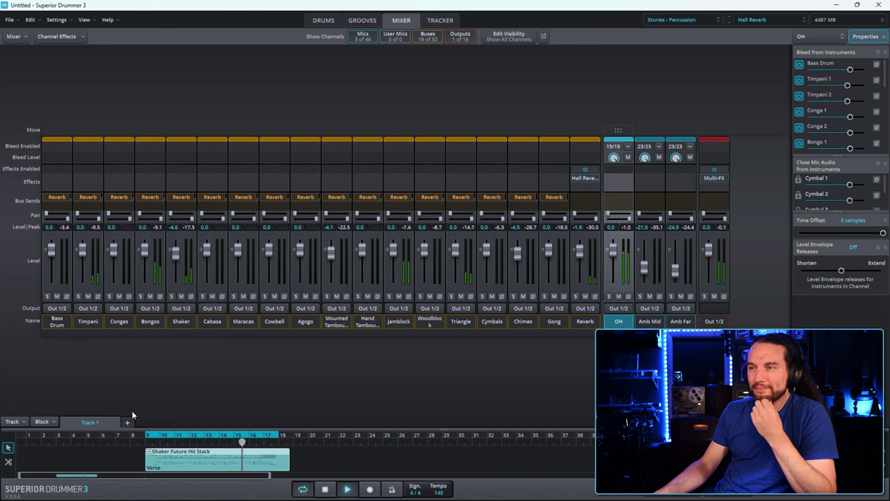
left_click(576, 296)
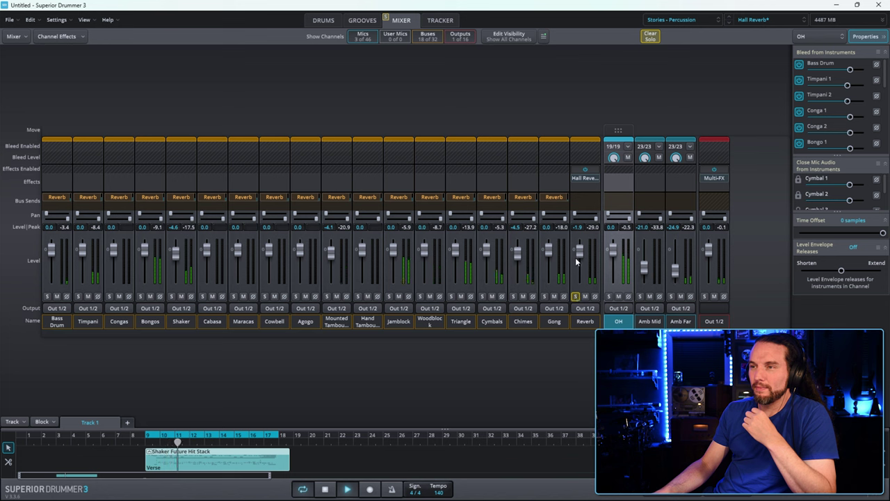
left_click_drag(579, 251, 578, 237)
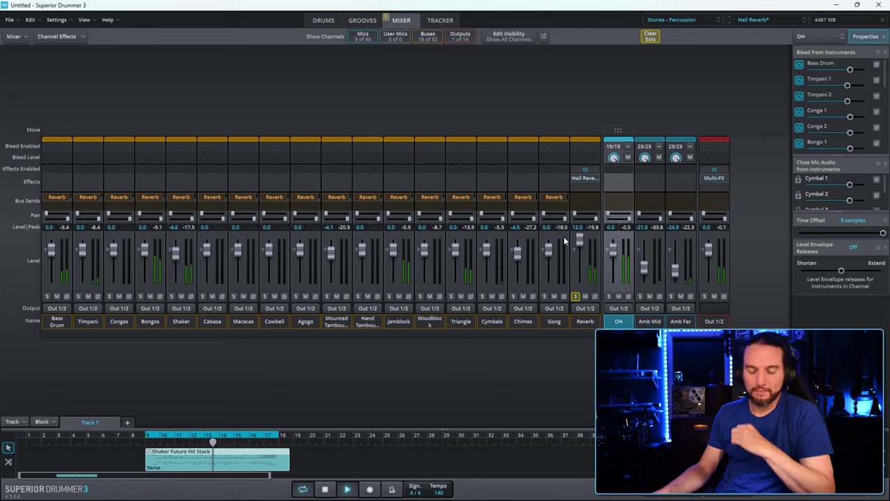
key("ctrl+z")
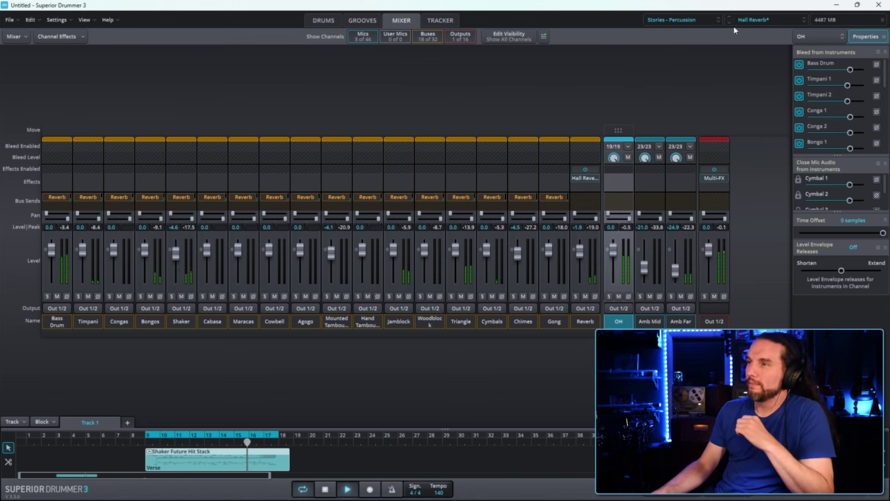
Step: Load the Toontrack Medium Room preset, listen to the loop, and stop playback in the Drums view
left_click(755, 20)
mouse_move(760, 62)
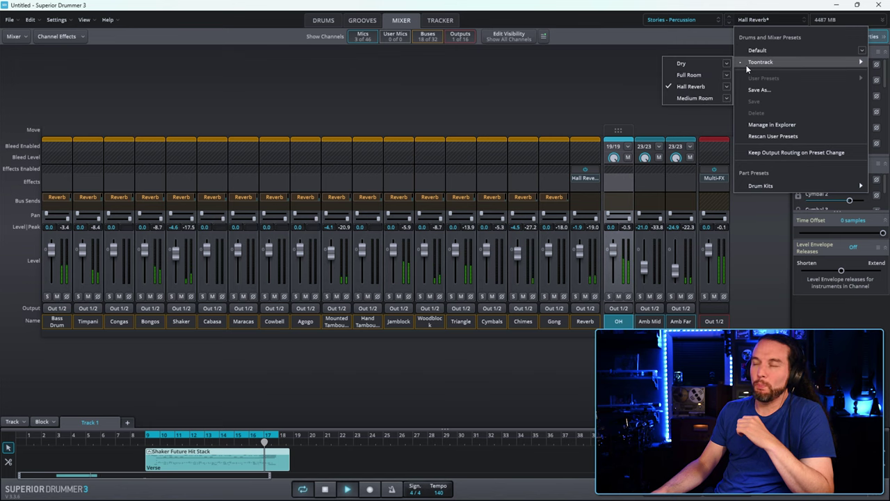
left_click(695, 98)
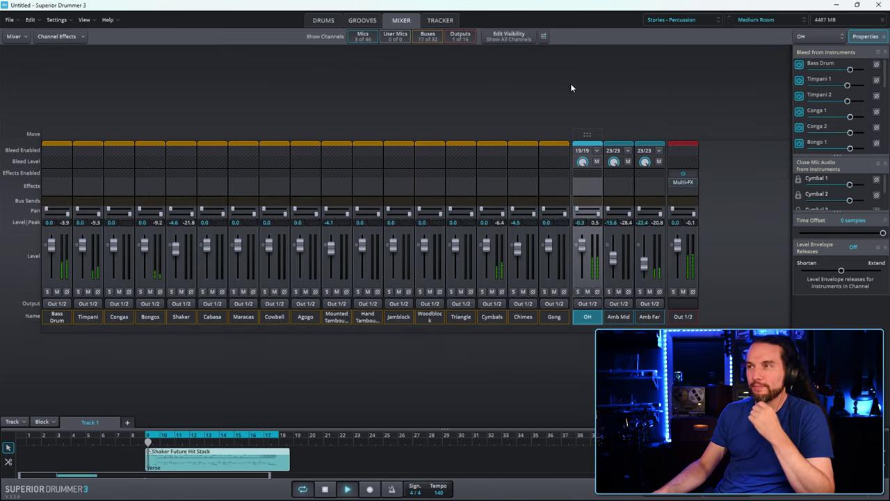
left_click(324, 20)
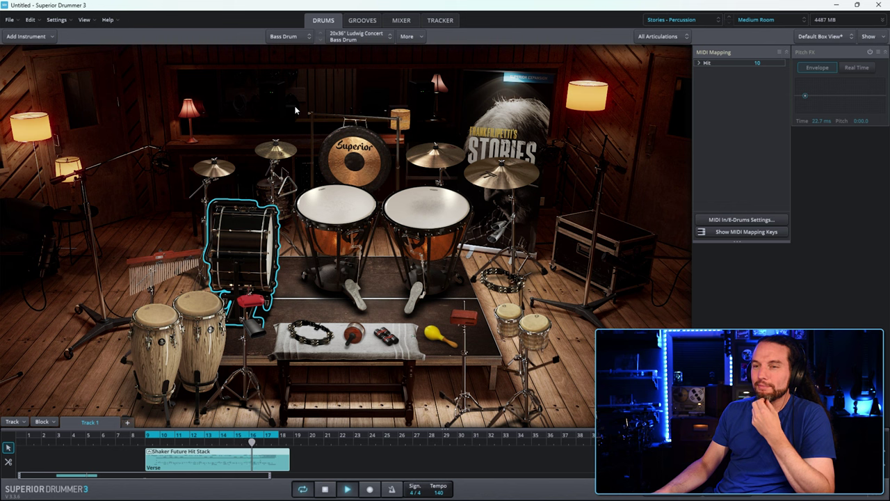
left_click(325, 489)
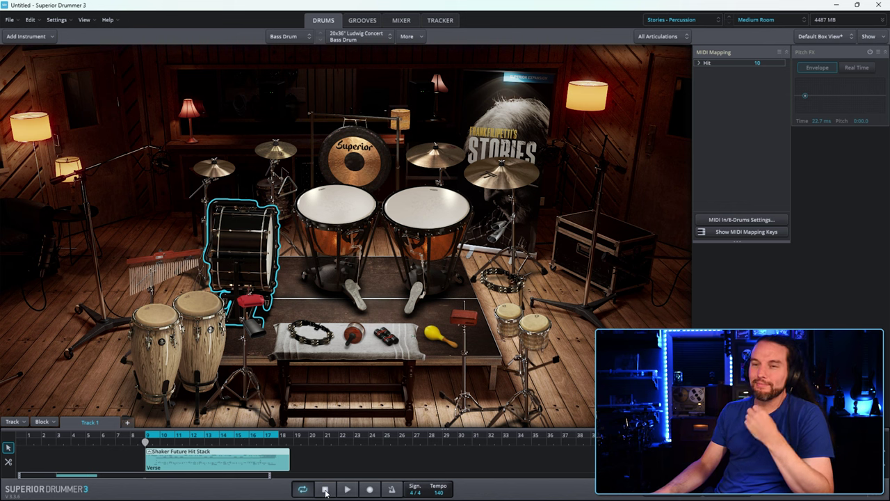